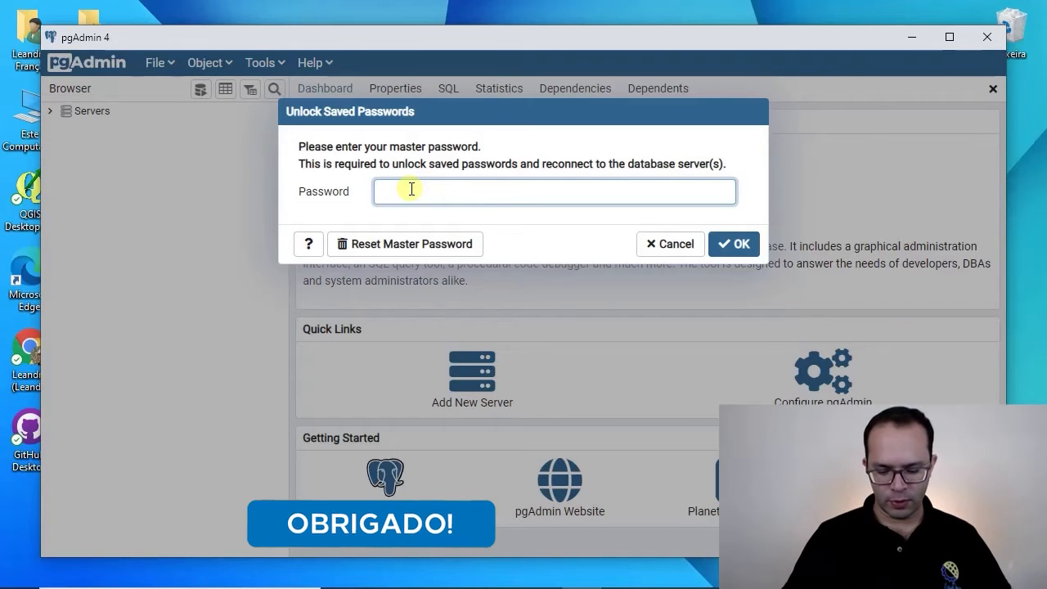
# Unlock the saved passwords with the master password and maximise the window, dismissing the offer to store the password.
pyautogui.write('••••••')
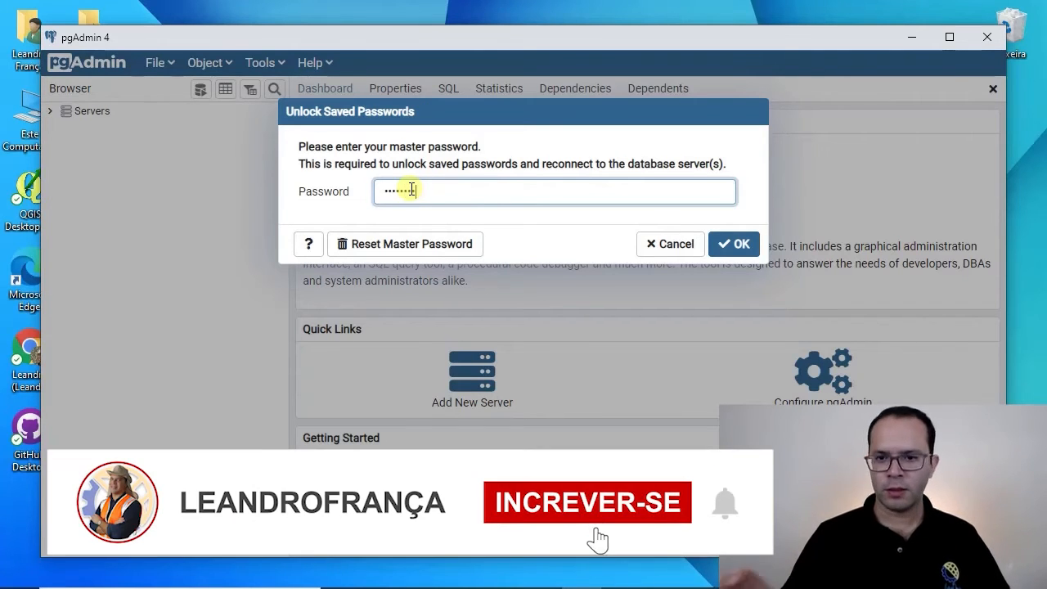
pyautogui.write('••')
pyautogui.click(724, 245)
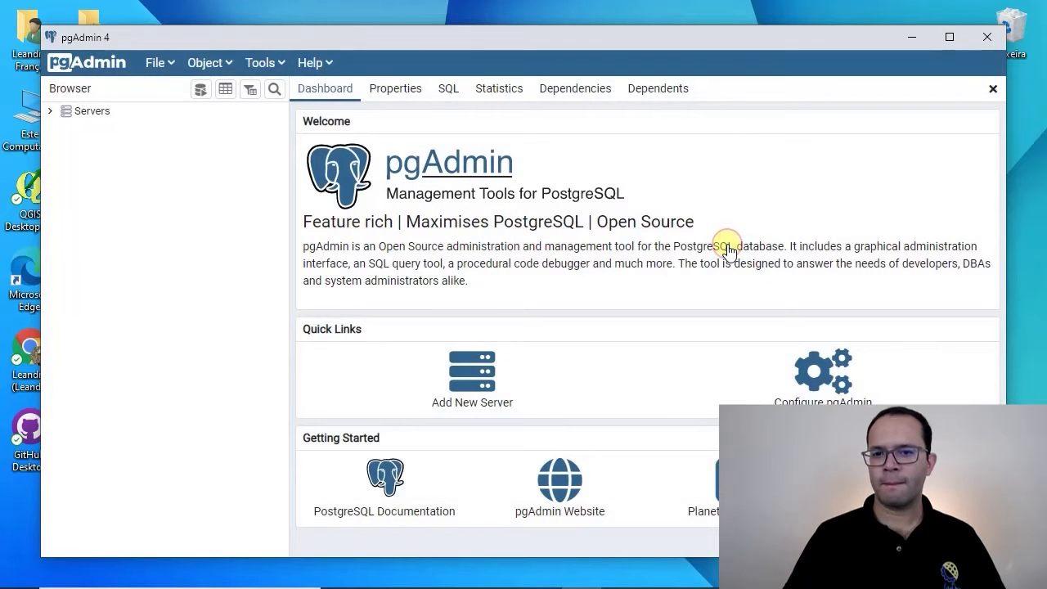
pyautogui.click(949, 36)
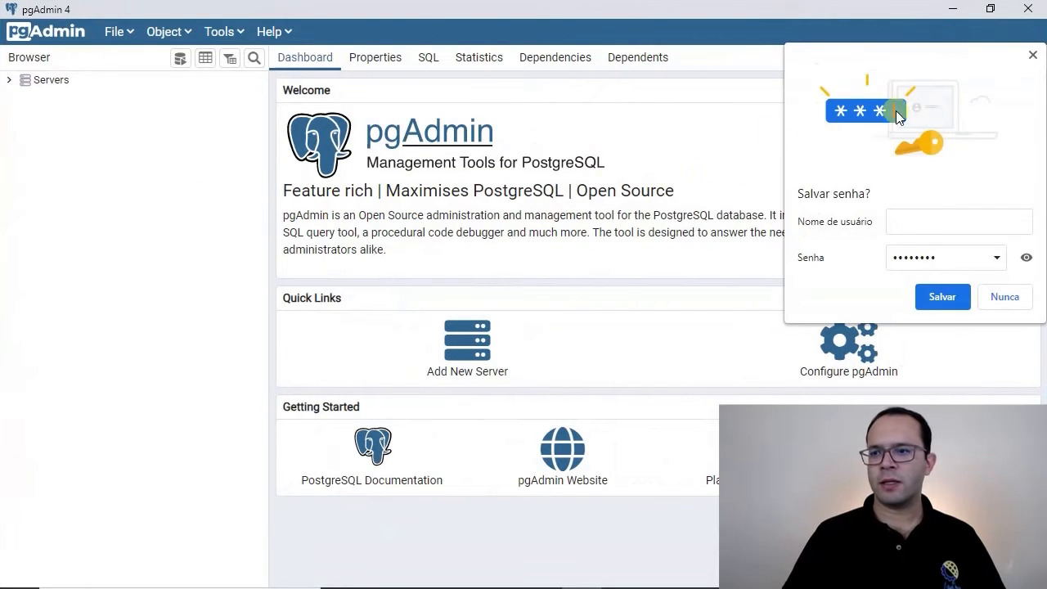
pyautogui.click(1032, 55)
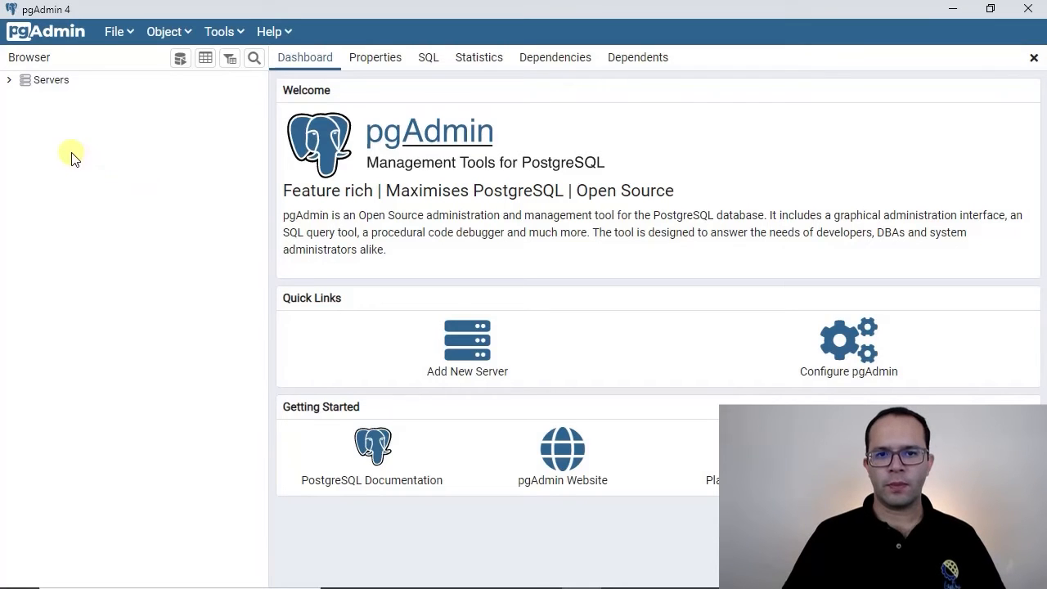
pyautogui.click(121, 31)
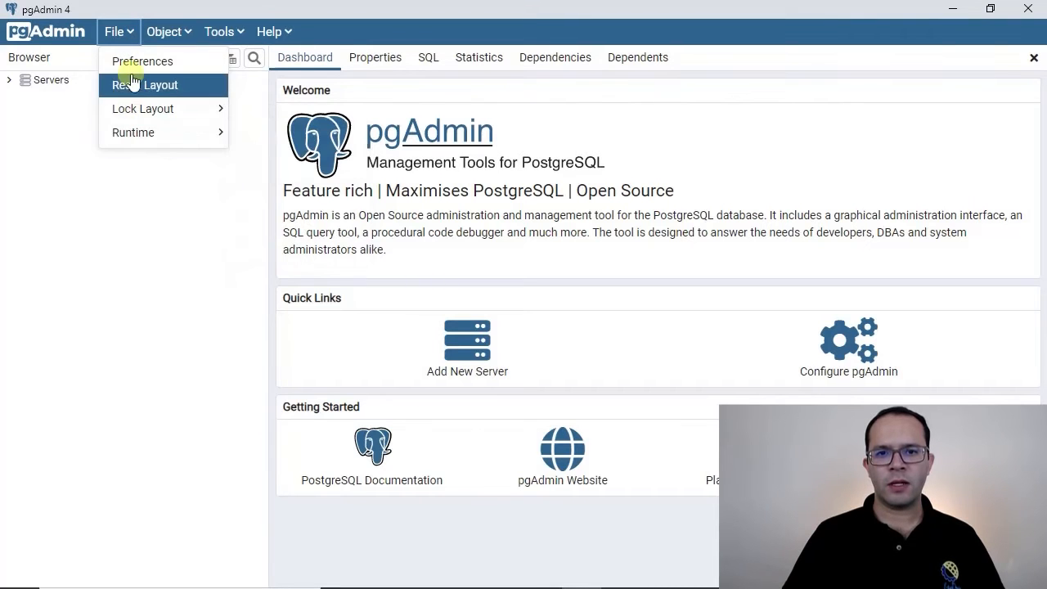
pyautogui.click(184, 34)
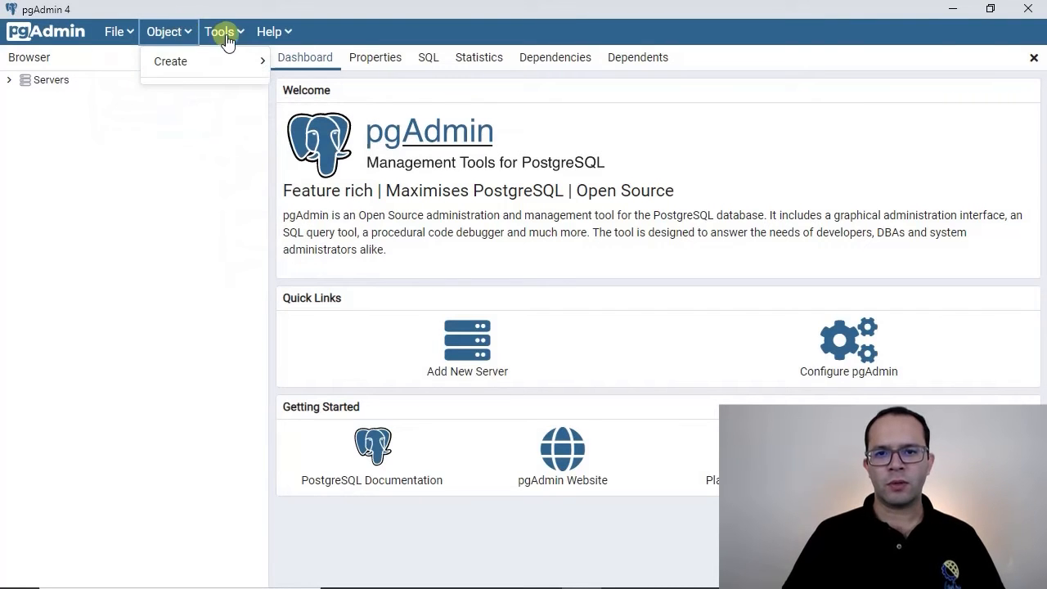
pyautogui.click(234, 34)
pyautogui.click(291, 36)
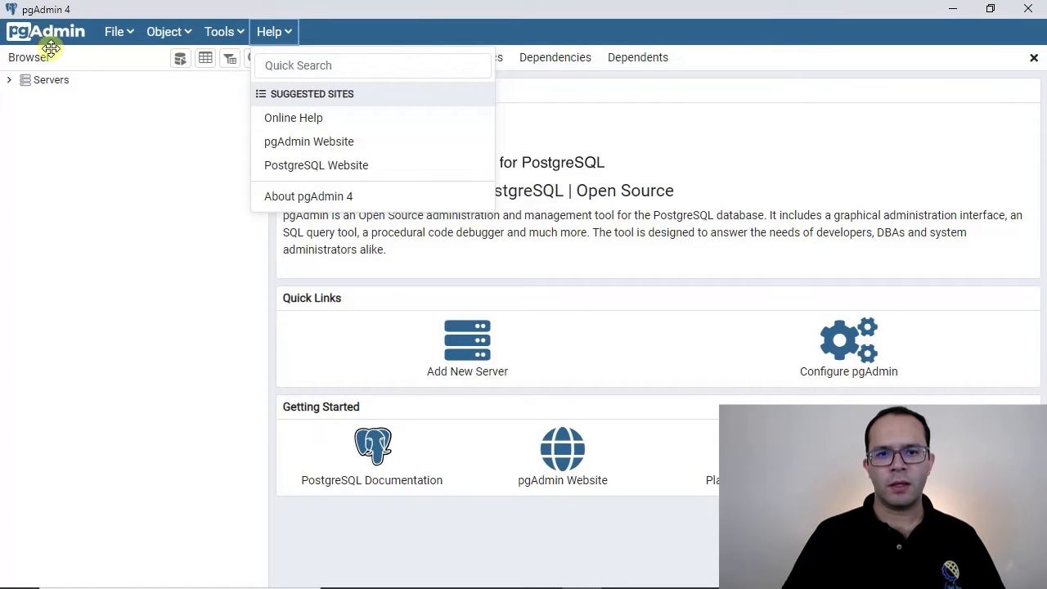
pyautogui.click(106, 200)
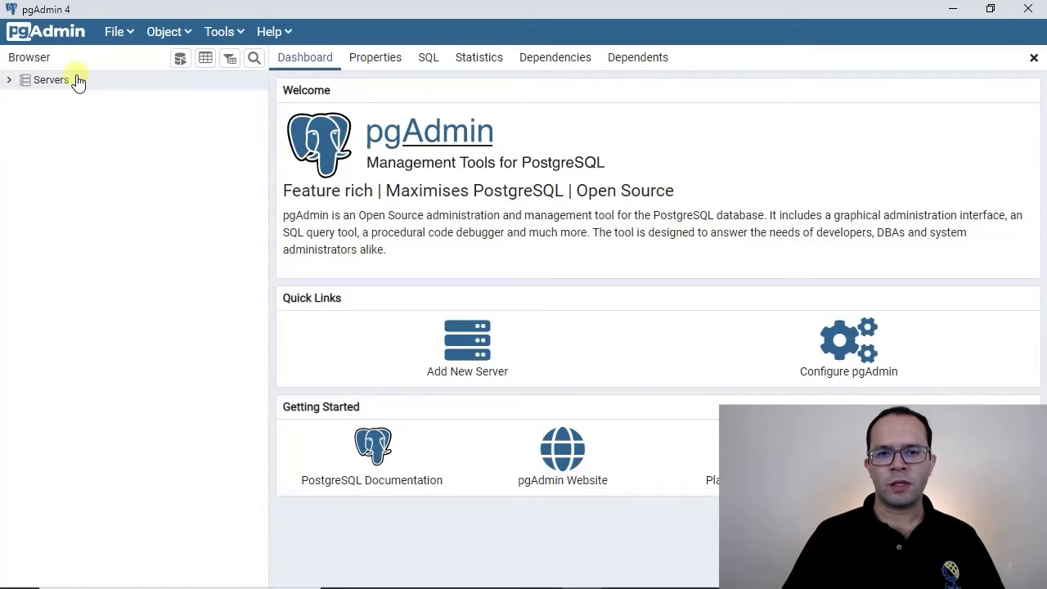
# Connect to the PostgreSQL 10 server with the postgres user's password, enabling Save Password and declining the separate offer to store it.
pyautogui.click(10, 81)
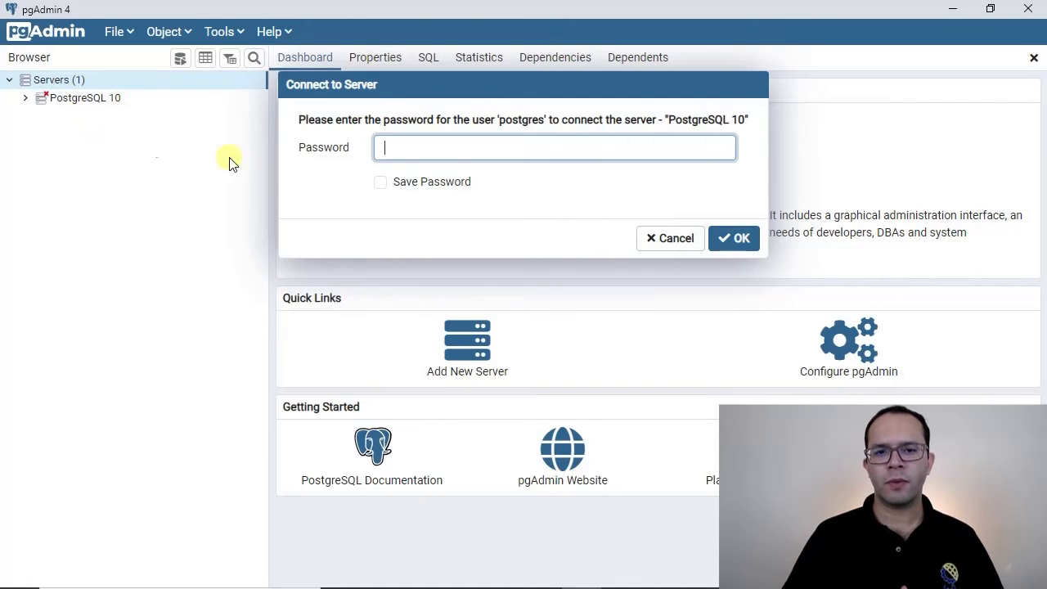
pyautogui.click(396, 147)
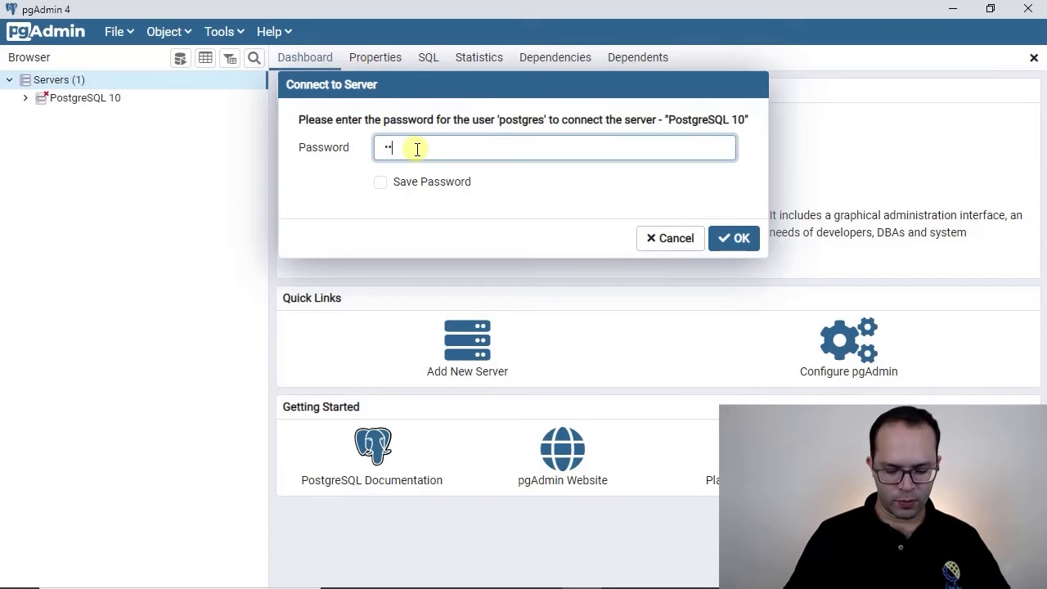
pyautogui.write('••••••••')
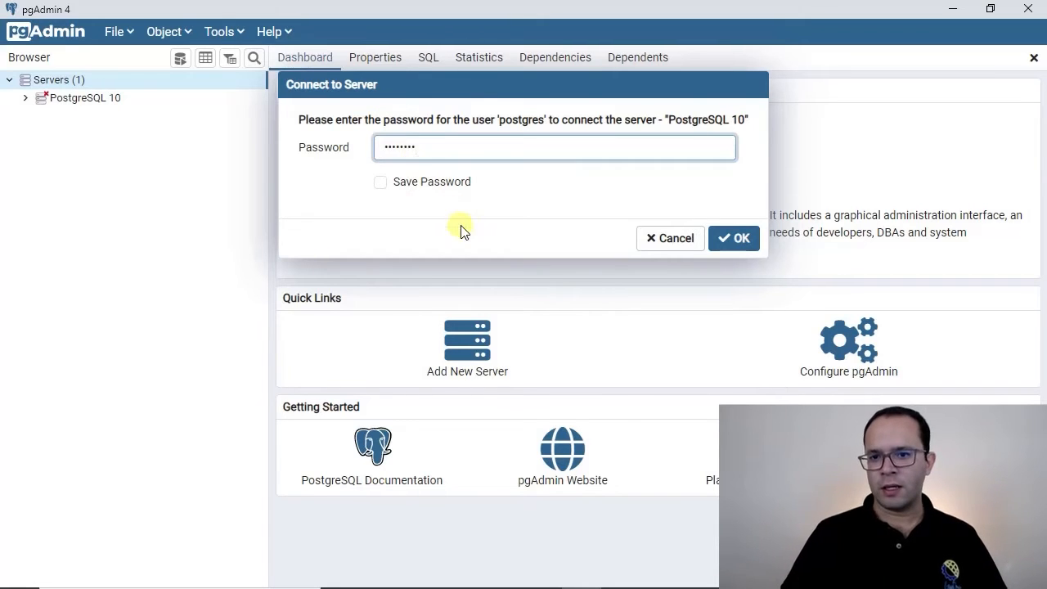
pyautogui.click(381, 183)
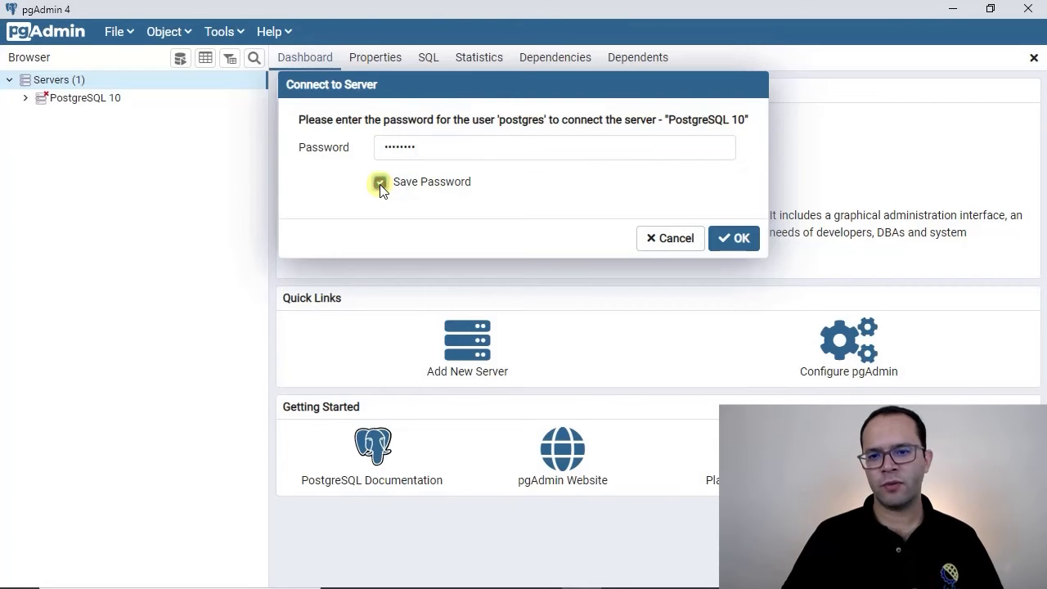
pyautogui.click(736, 237)
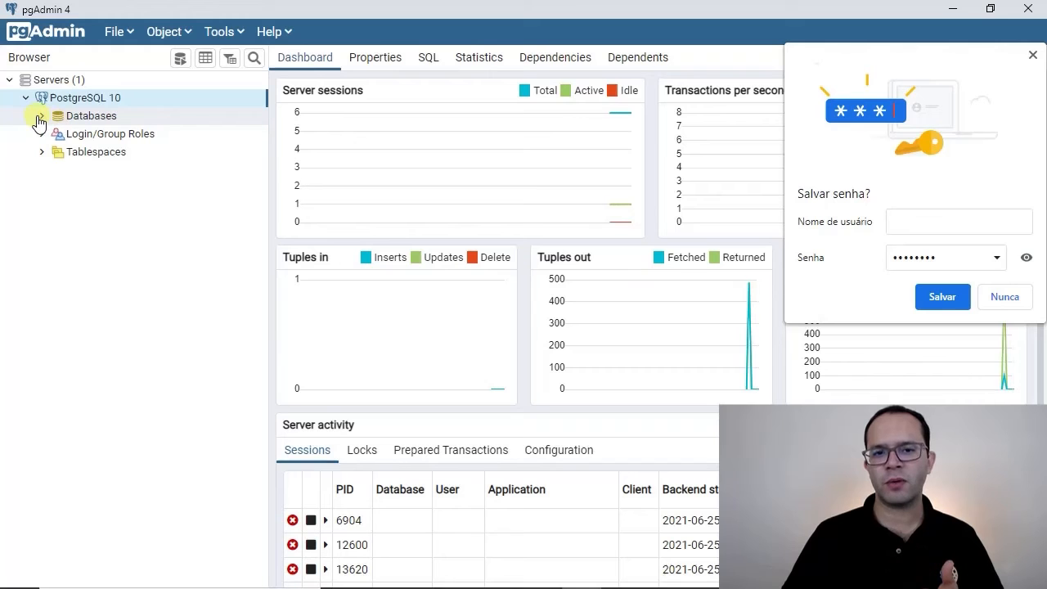
pyautogui.click(1011, 294)
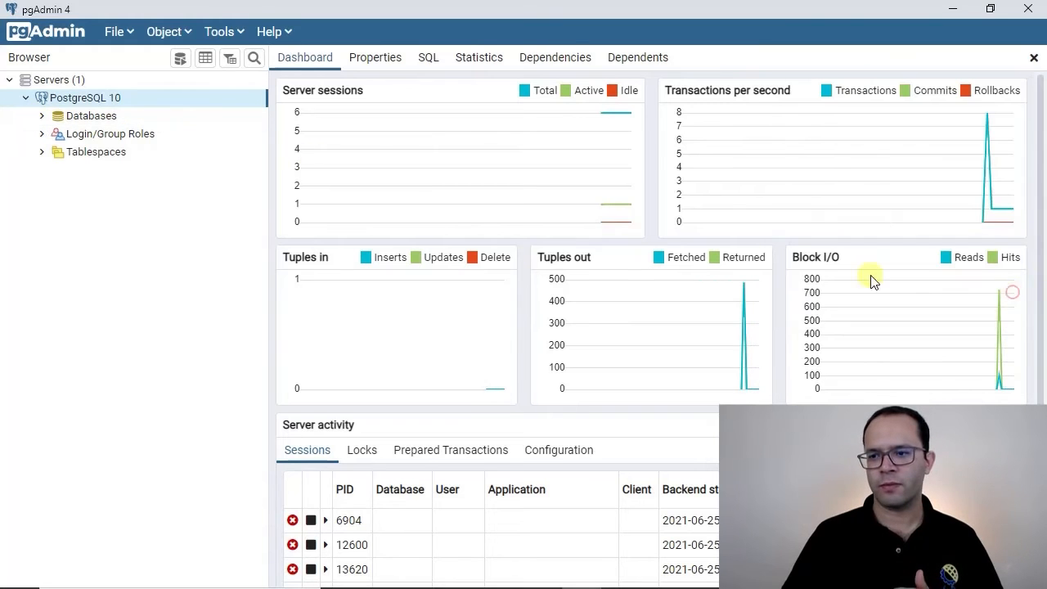
# Open the postgres database and expand the postgis_31_sample database down to its schemas.
pyautogui.click(41, 117)
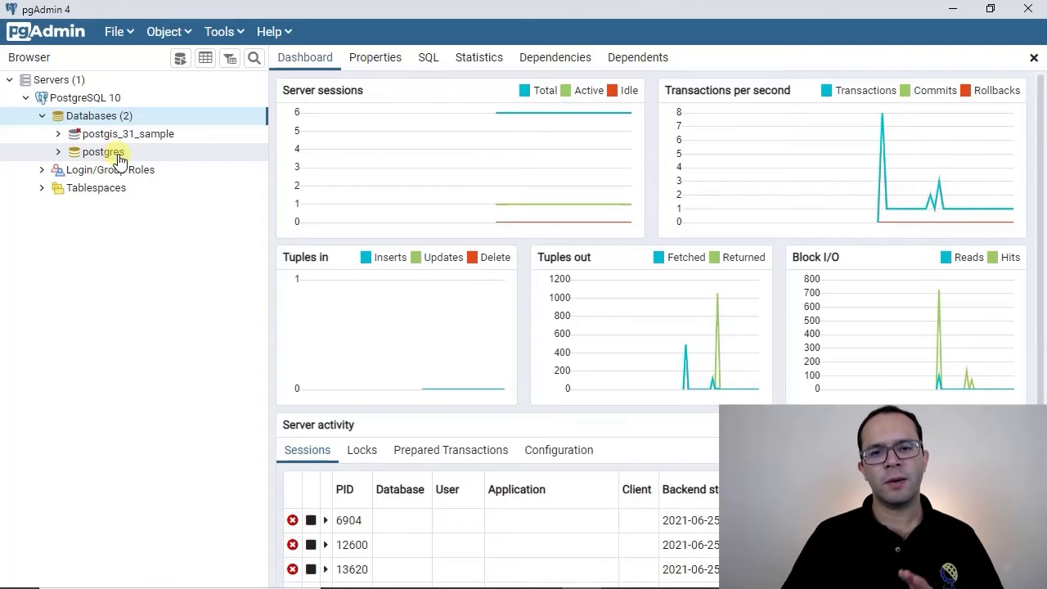
pyautogui.click(115, 157)
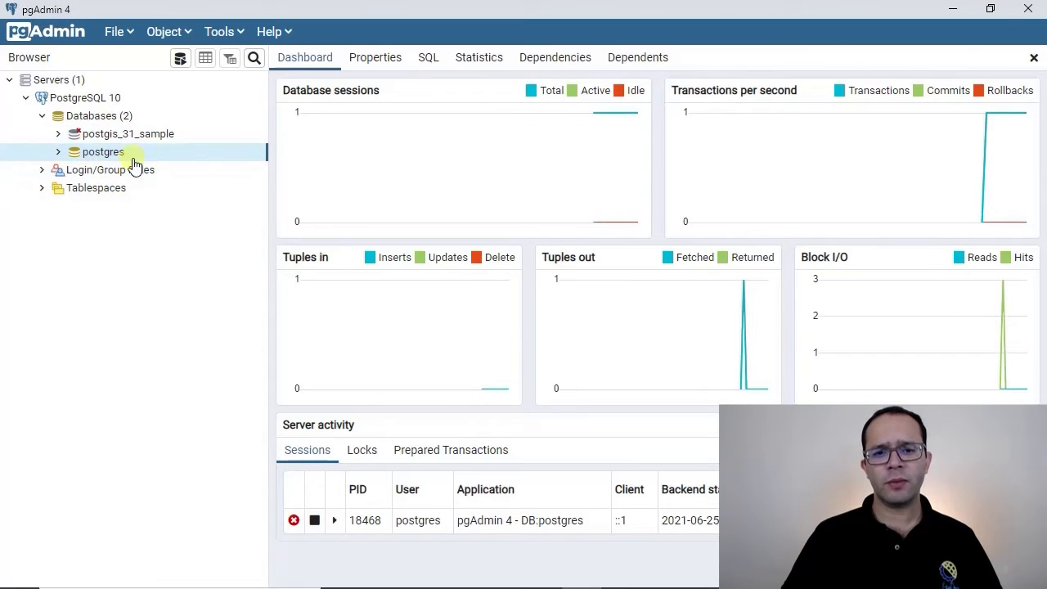
pyautogui.click(58, 135)
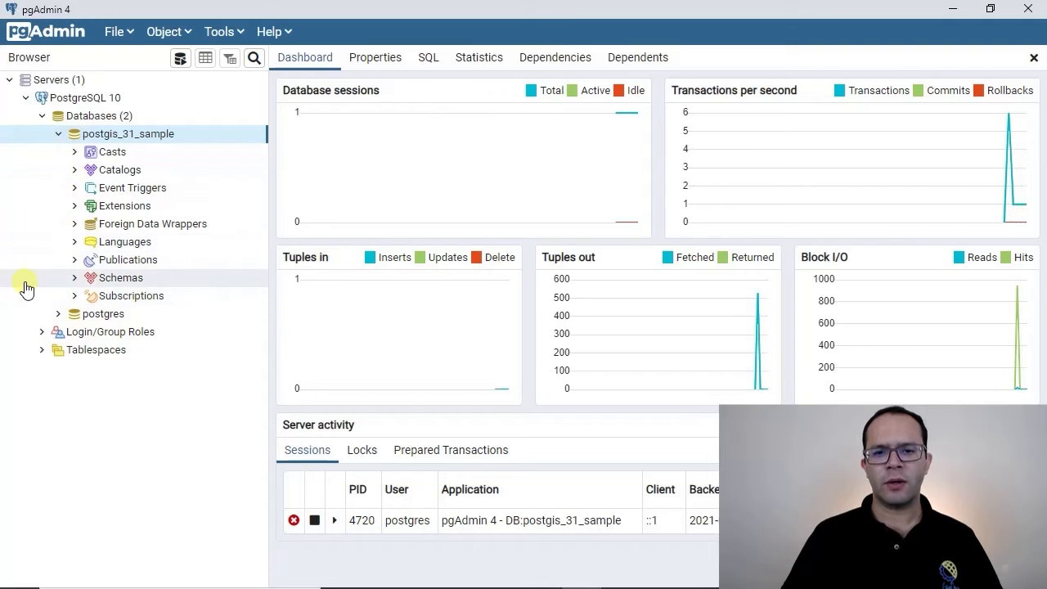
pyautogui.click(74, 278)
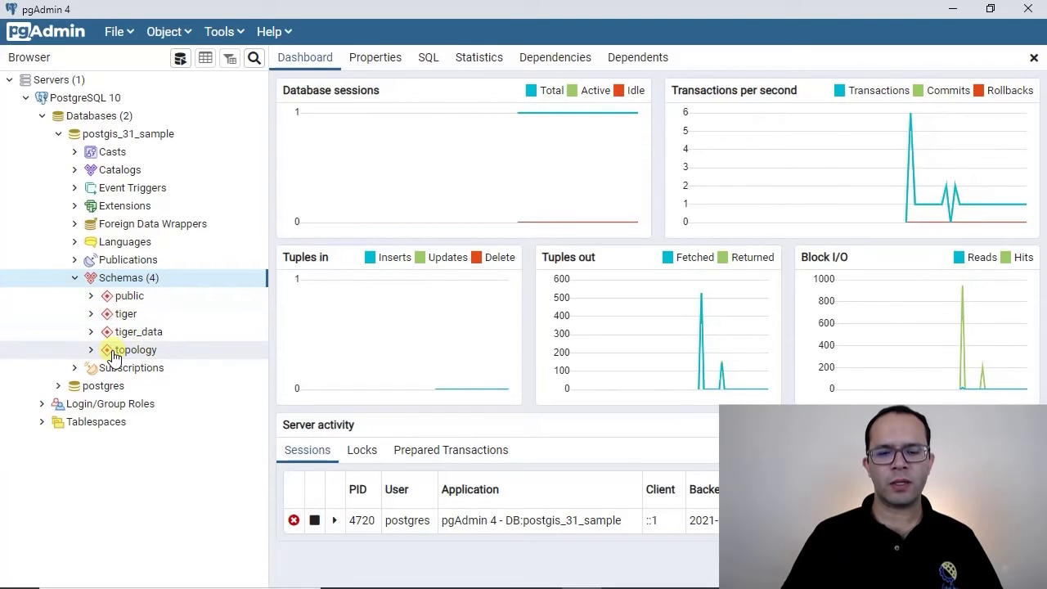
# Examine the public schema's object types and tables in postgis_31_sample, and collapse the database's branch.
pyautogui.click(91, 299)
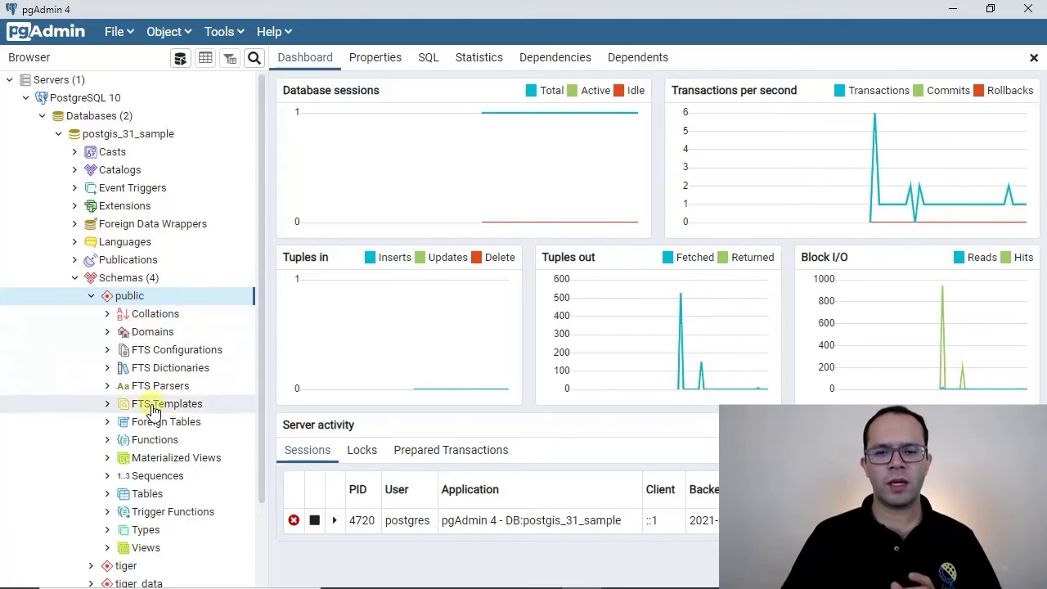
pyautogui.scroll(-1, 155, 482)
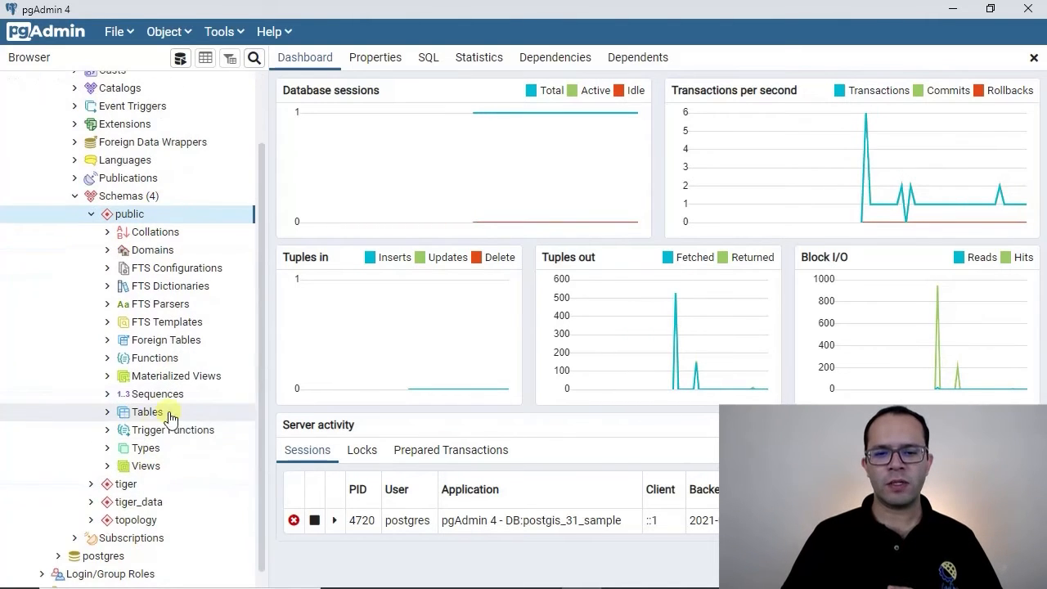
pyautogui.click(107, 411)
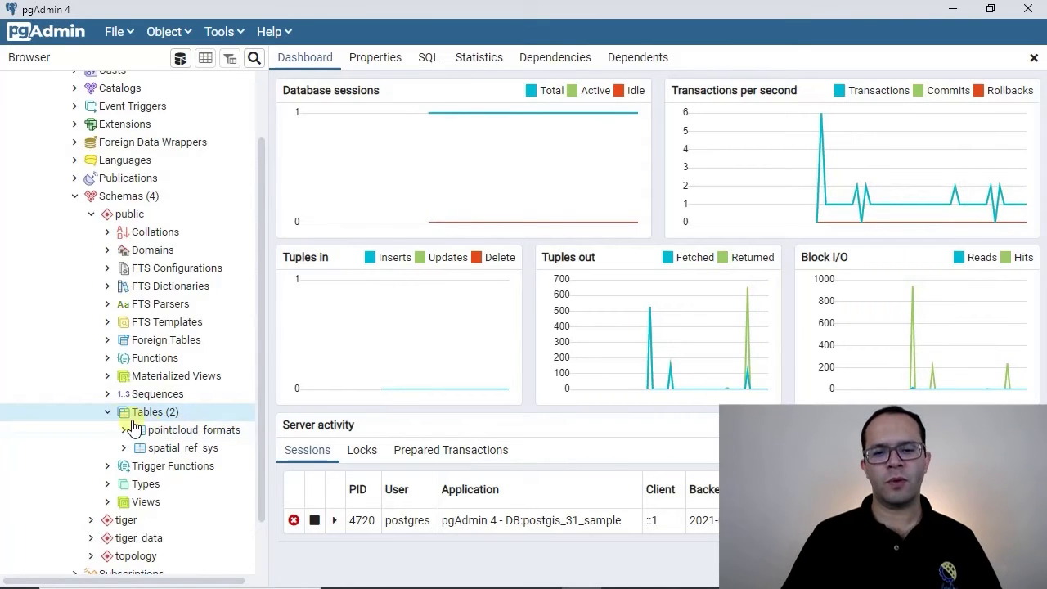
pyautogui.click(107, 412)
pyautogui.click(107, 412)
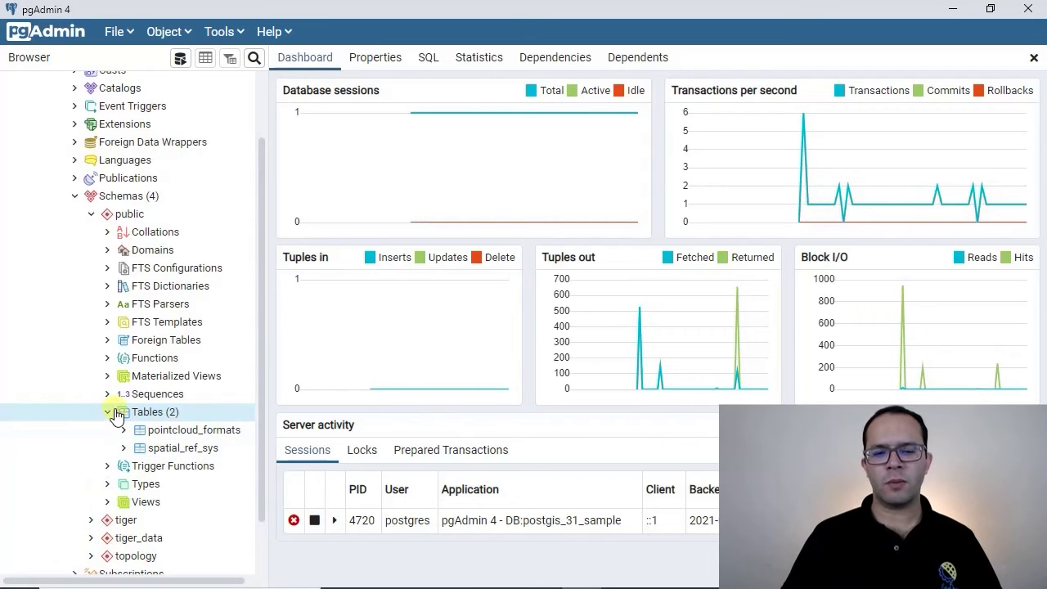
pyautogui.click(107, 413)
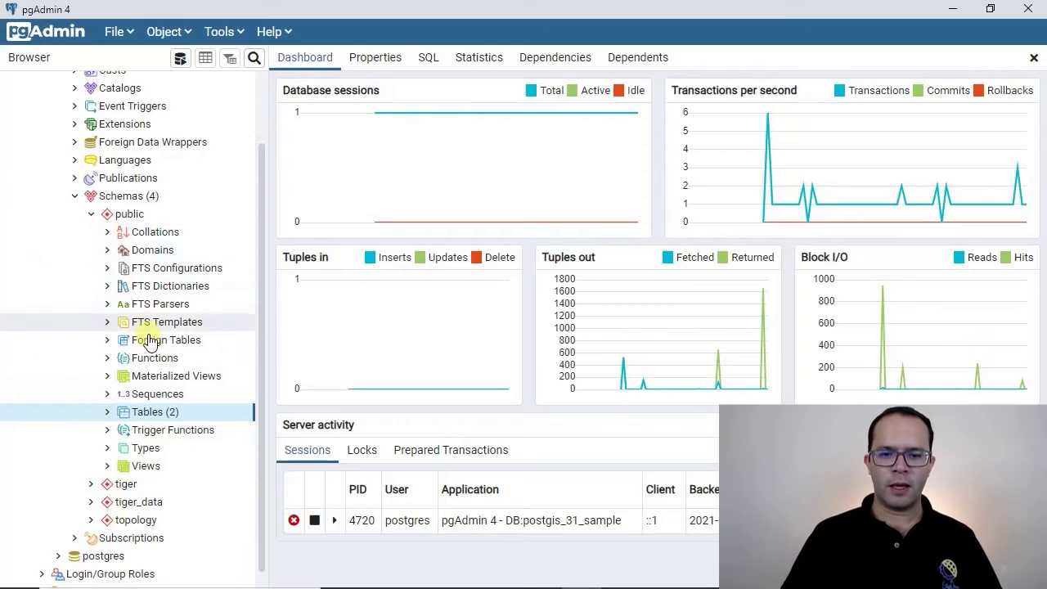
pyautogui.scroll(2, 141, 288)
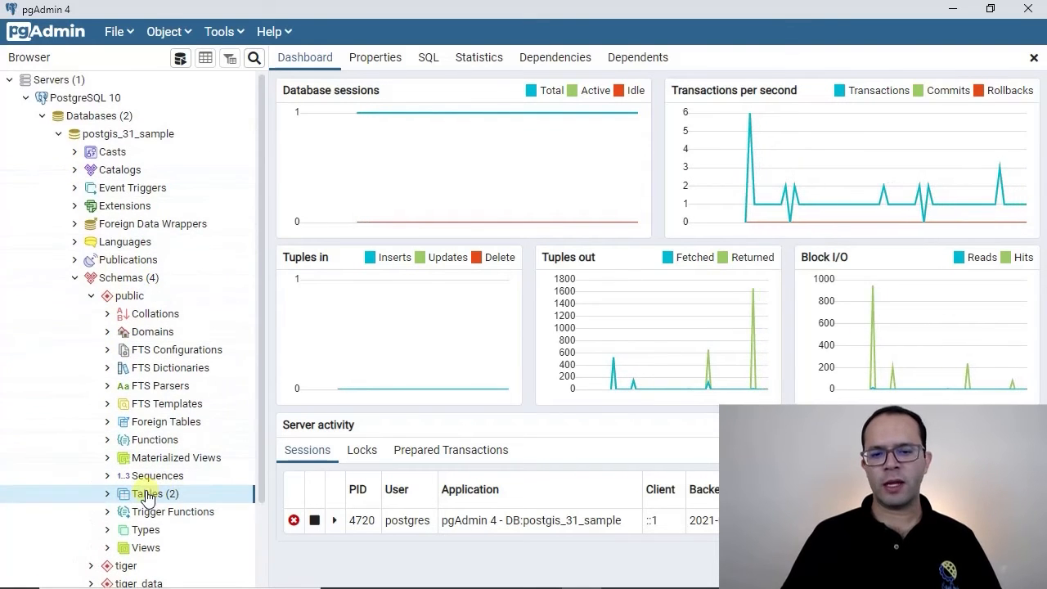
pyautogui.scroll(-2, 141, 494)
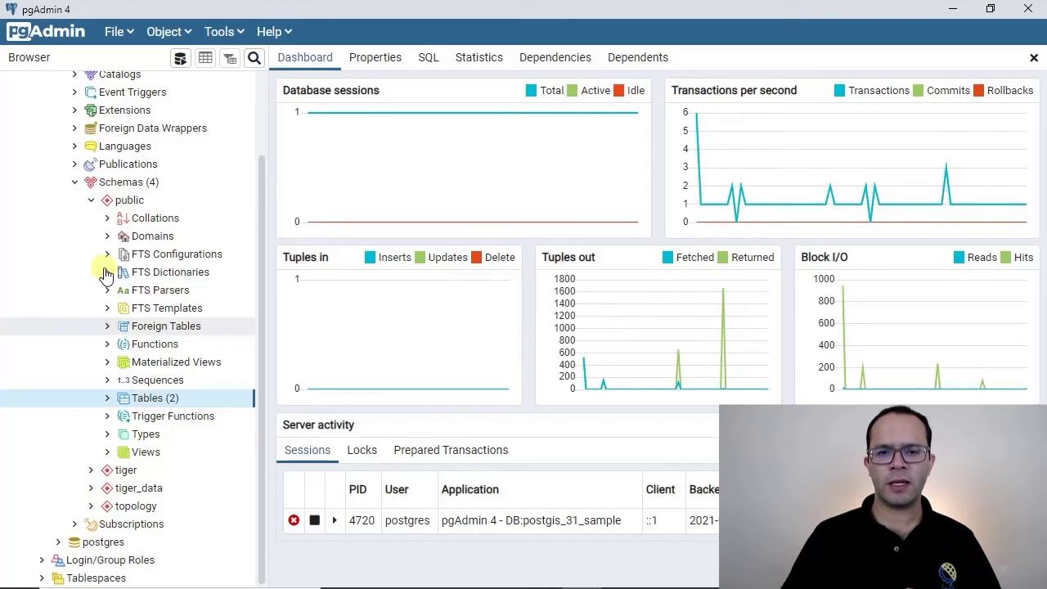
pyautogui.click(76, 182)
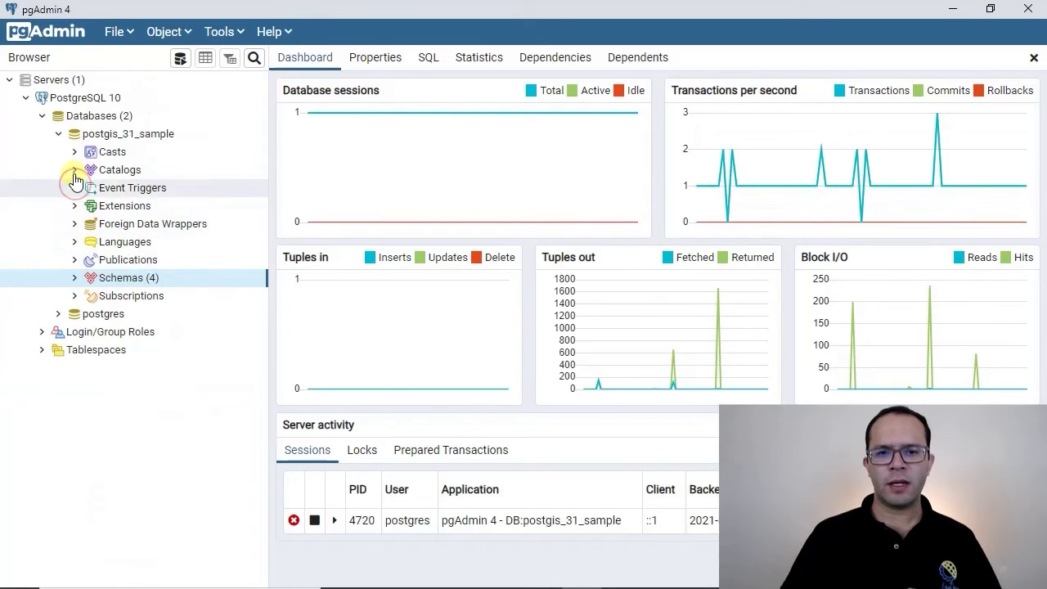
pyautogui.click(58, 133)
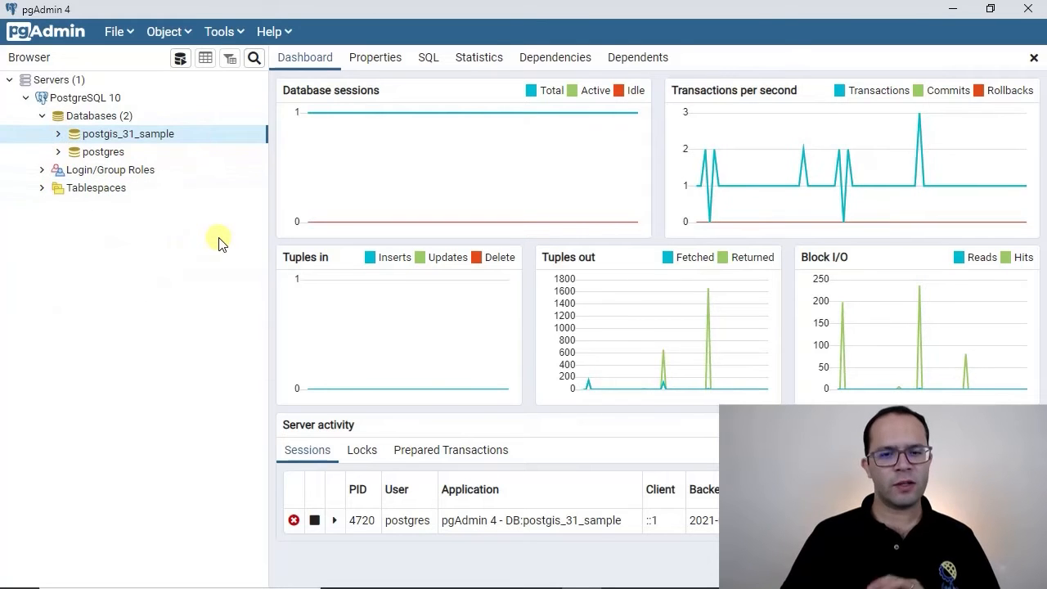
# Start creating a new database on the PostgreSQL 10 server.
pyautogui.rightClick(90, 123)
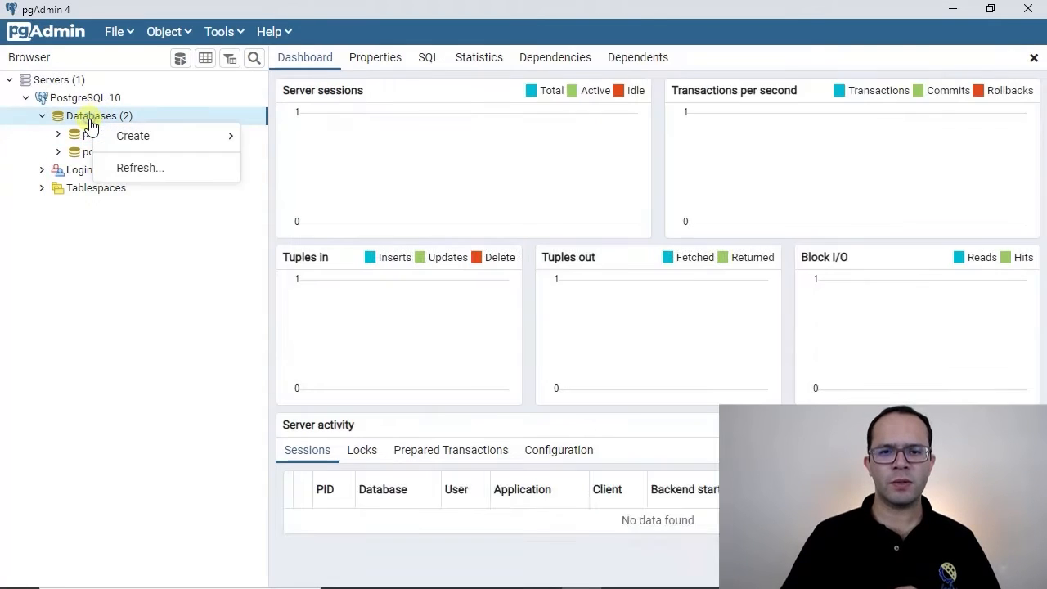
pyautogui.moveTo(152, 135)
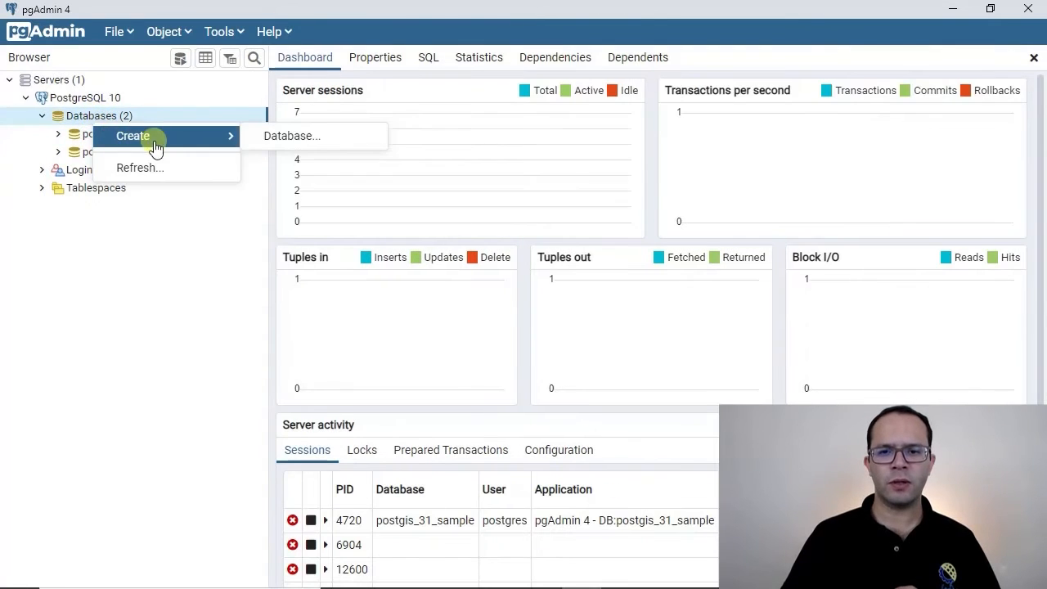
pyautogui.click(273, 140)
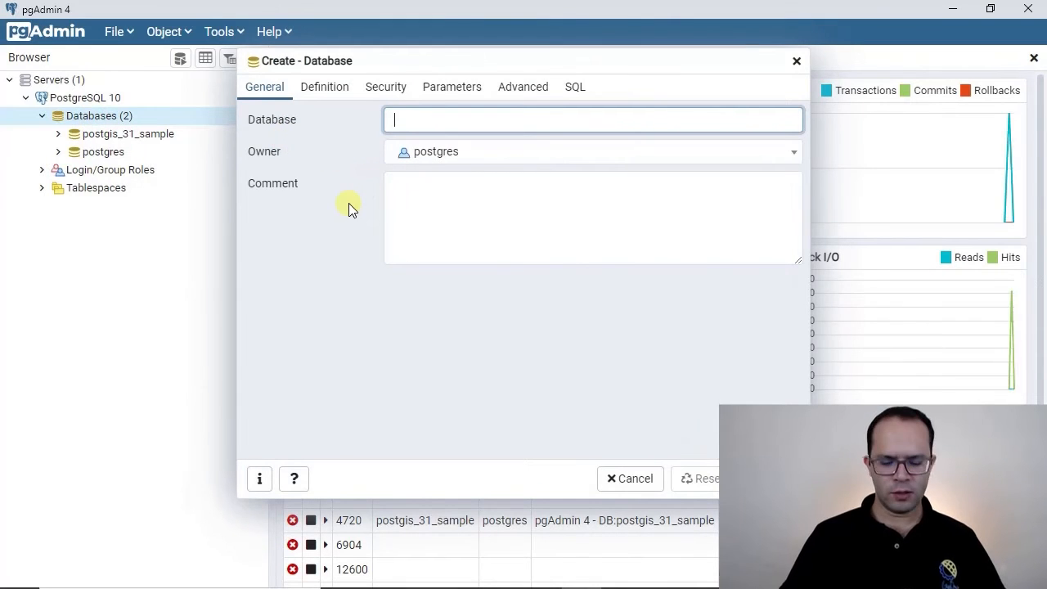
pyautogui.write('TEST')
pyautogui.write('S')
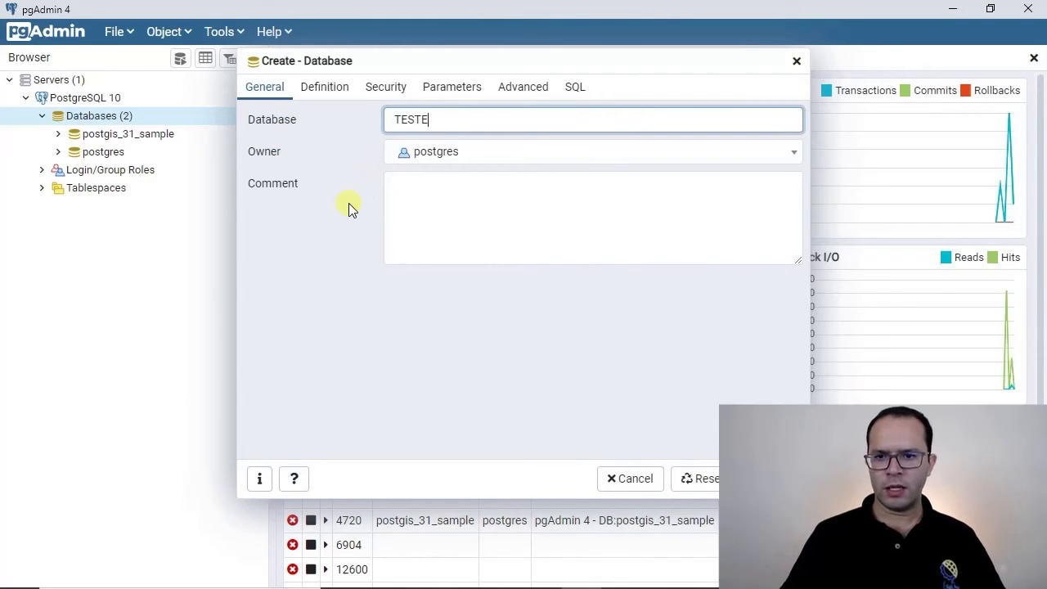
pyautogui.press('BackSpace')
pyautogui.press('BackSpace')
pyautogui.press('BackSpace')
pyautogui.press('BackSpace')
pyautogui.press('BackSpace')
# Name the new database teste and save it with postgres as its owner.
pyautogui.write('teste')
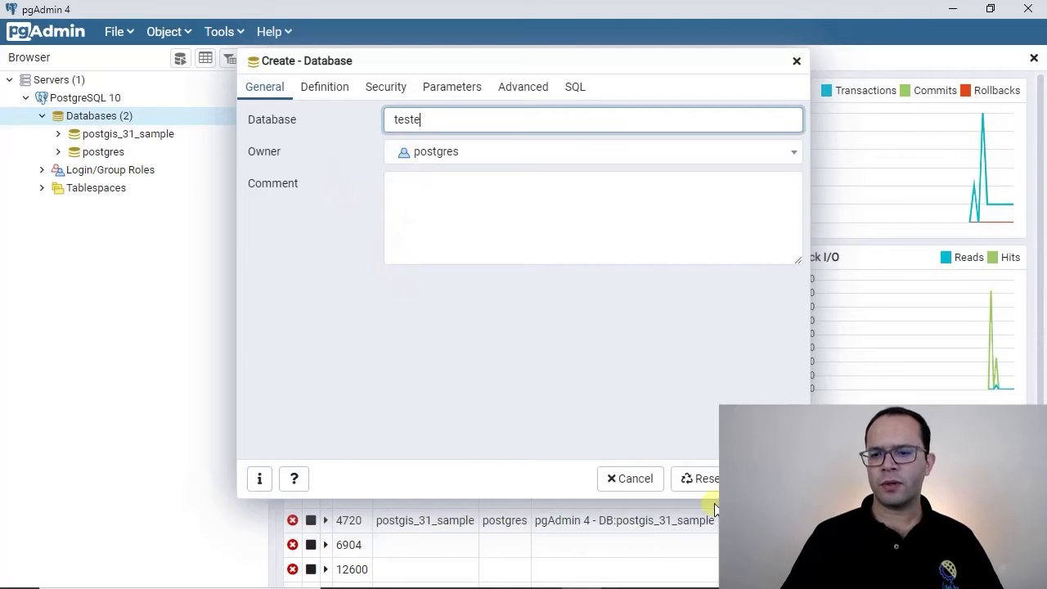
pyautogui.click(768, 479)
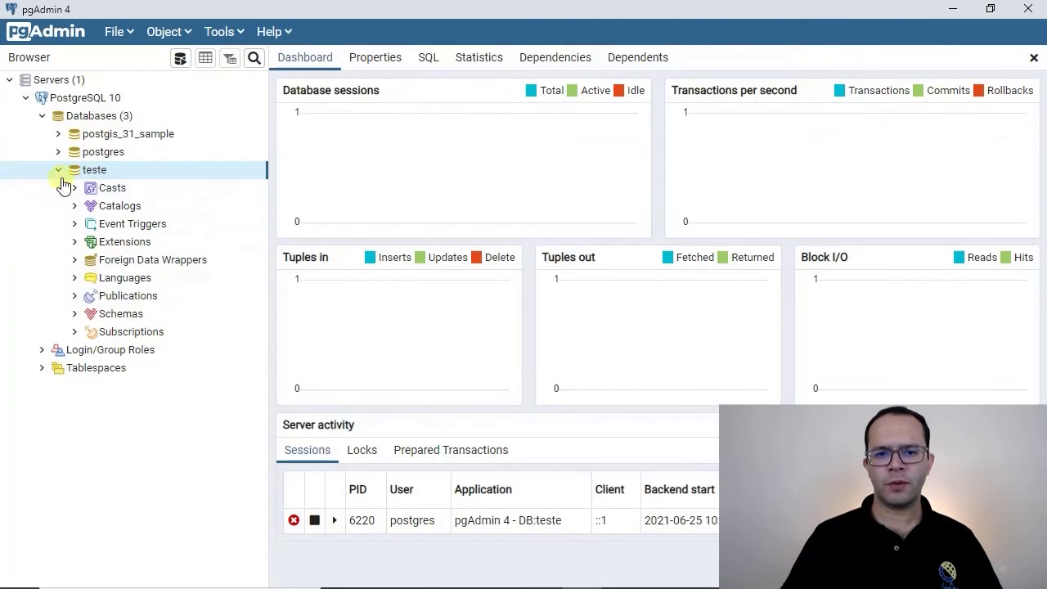
# Expand the schemas of the teste database and collapse its public schema.
pyautogui.click(76, 313)
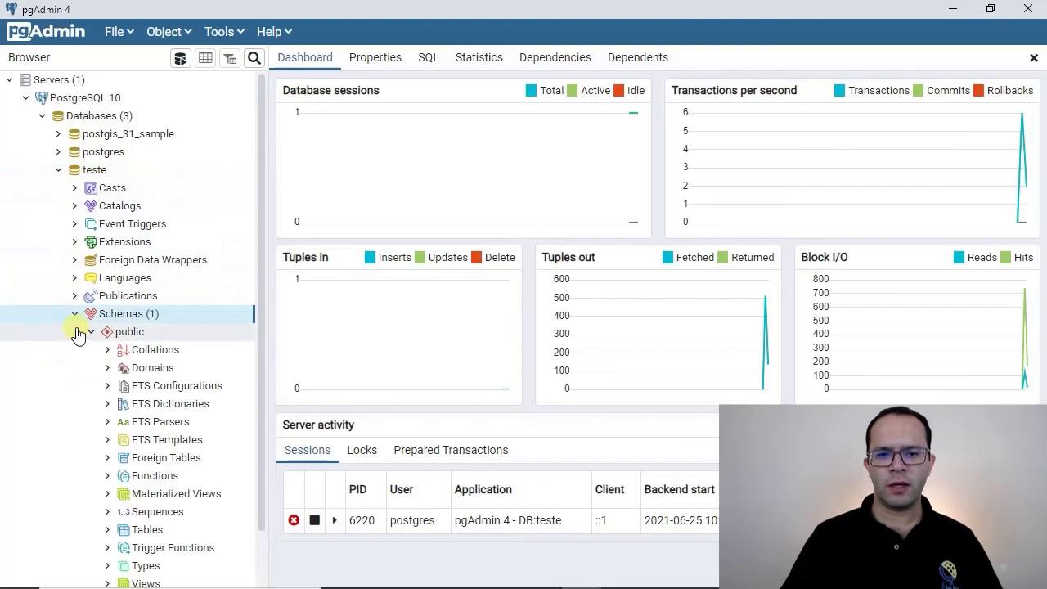
pyautogui.click(90, 332)
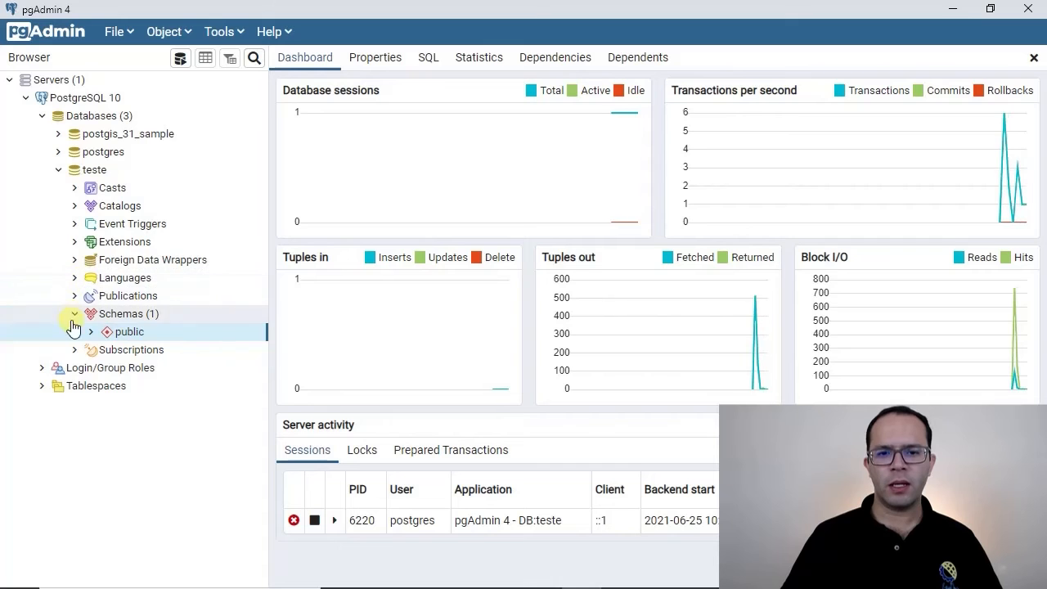
# Compare the installed extensions of the teste and postgis_31_sample databases, and collapse the postgis_31_sample branch.
pyautogui.click(75, 241)
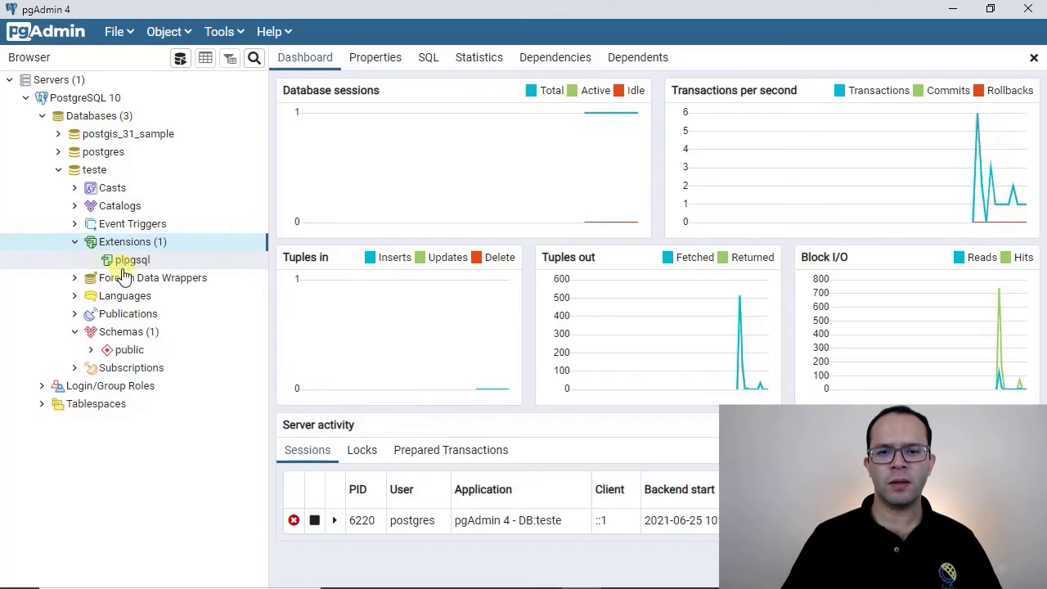
pyautogui.click(74, 241)
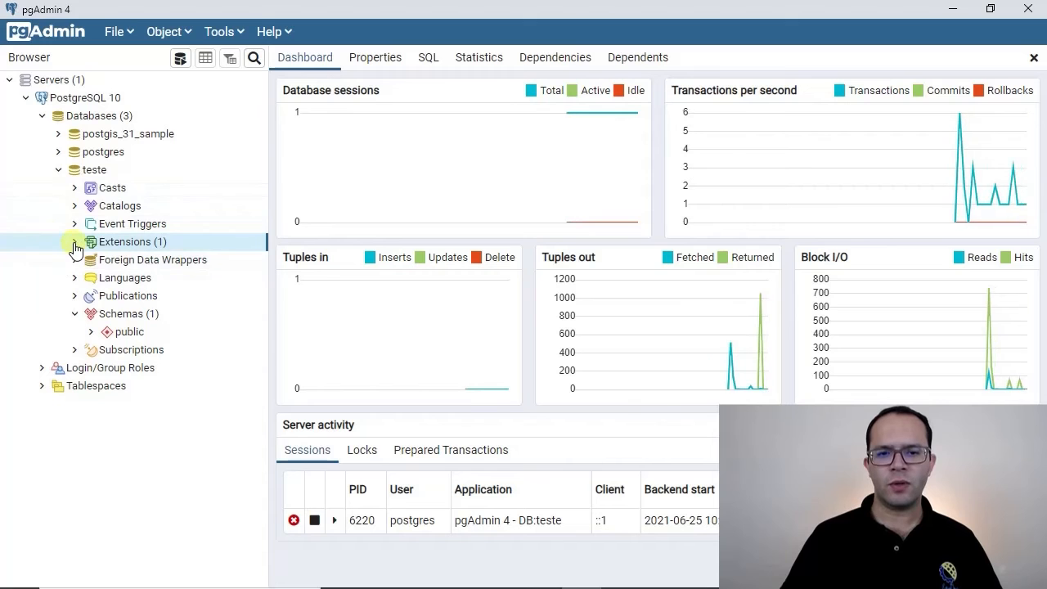
pyautogui.click(58, 134)
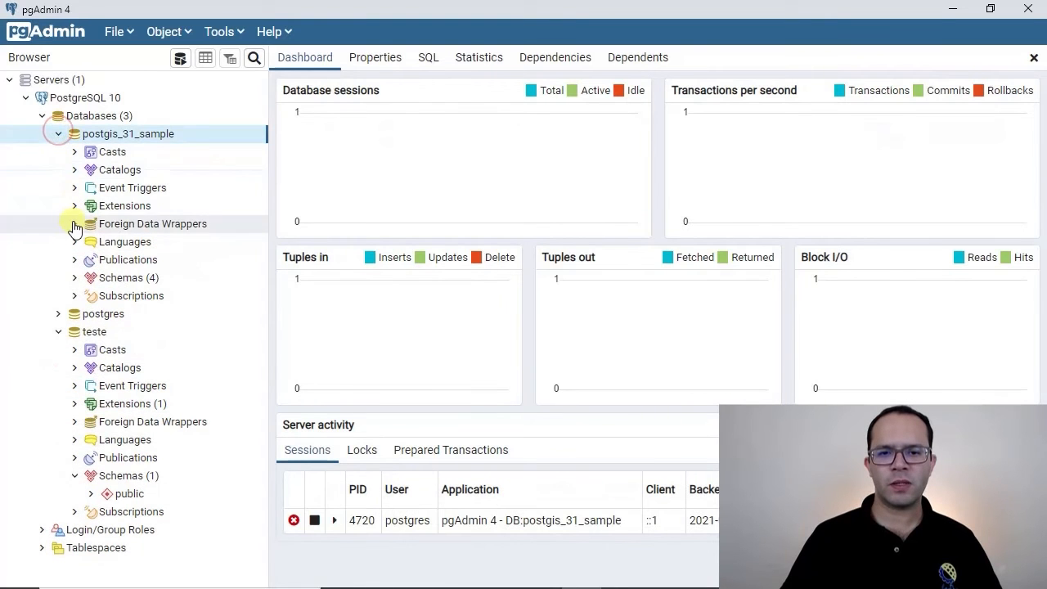
pyautogui.click(74, 205)
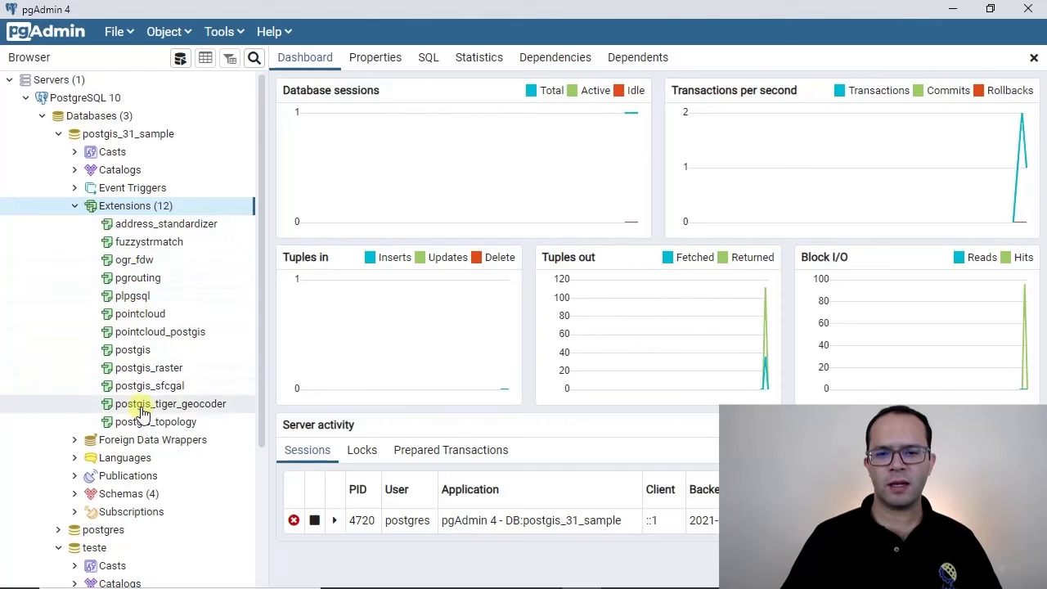
pyautogui.click(140, 352)
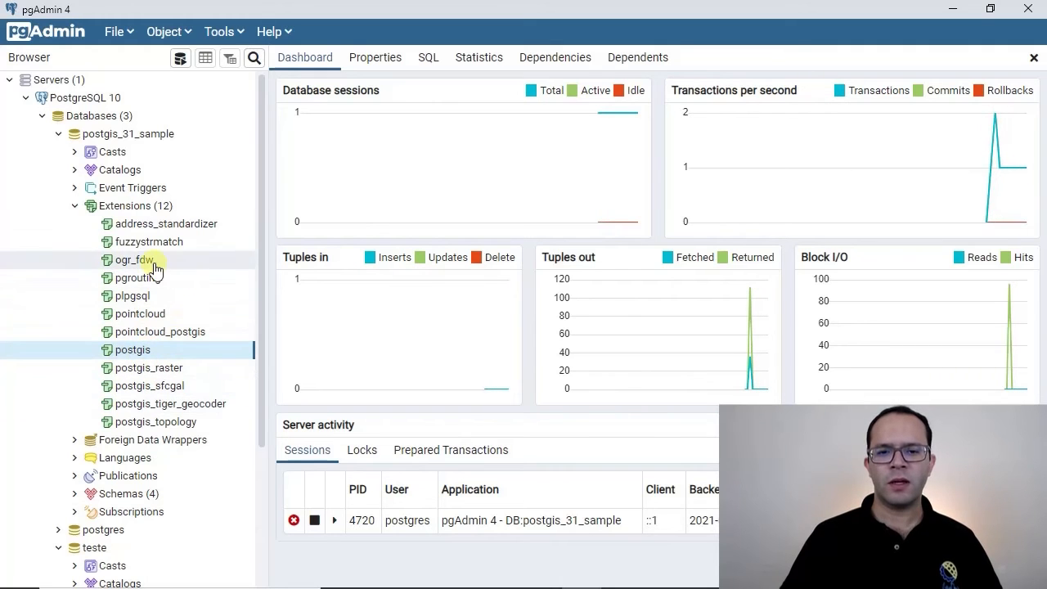
pyautogui.click(74, 205)
pyautogui.click(58, 134)
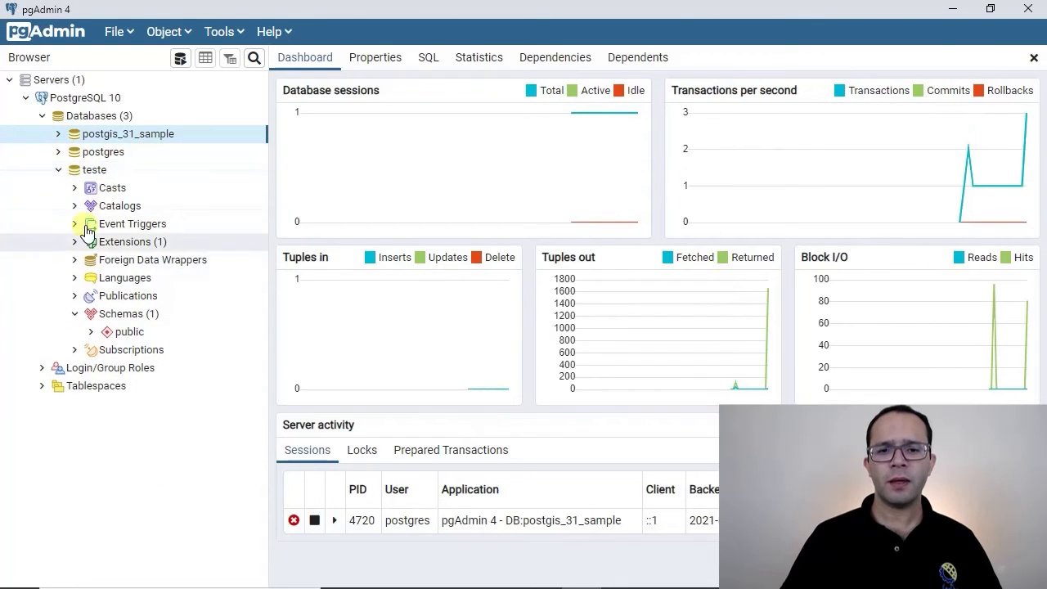
# Create the postgis extension in the teste database and collapse the database's branch.
pyautogui.click(98, 172)
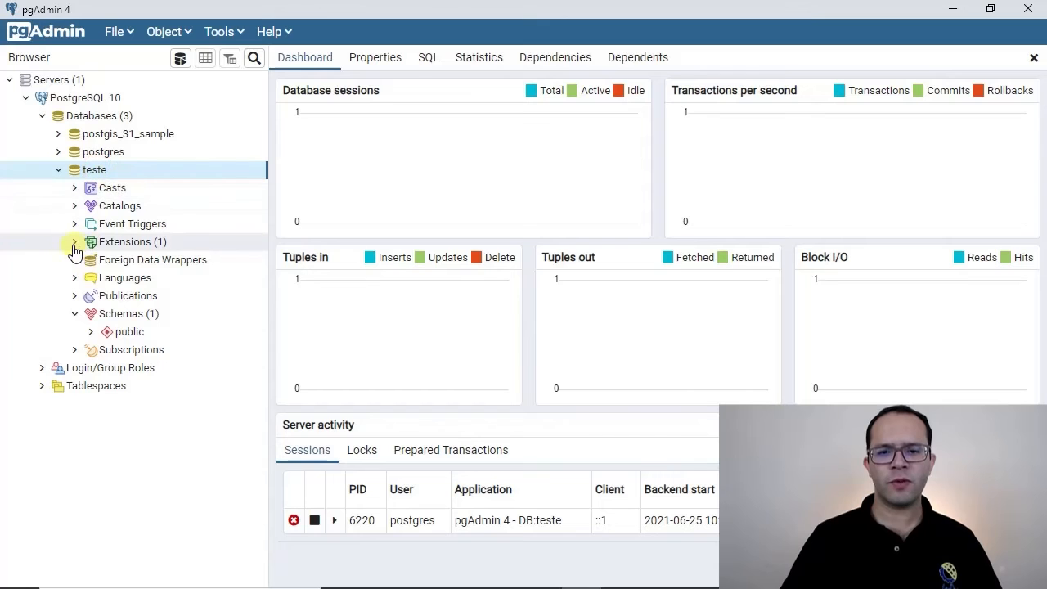
pyautogui.click(104, 247)
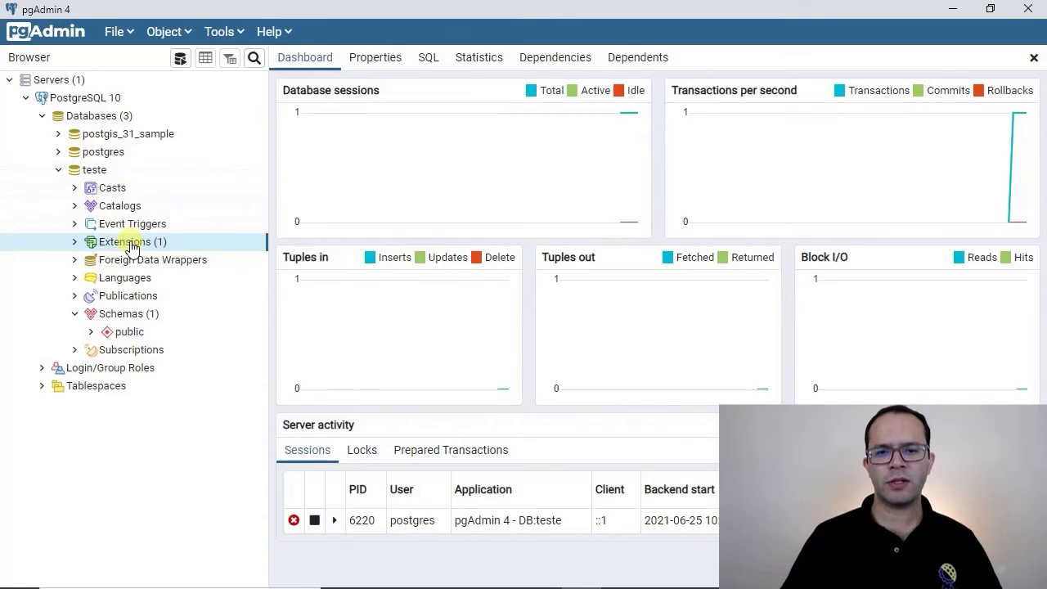
pyautogui.rightClick(131, 247)
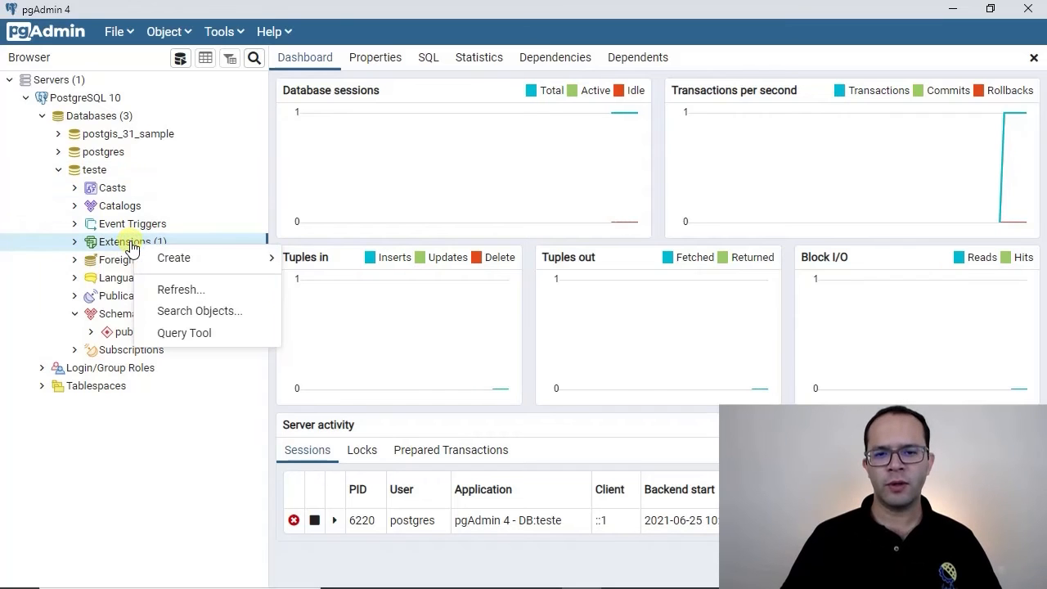
pyautogui.click(322, 261)
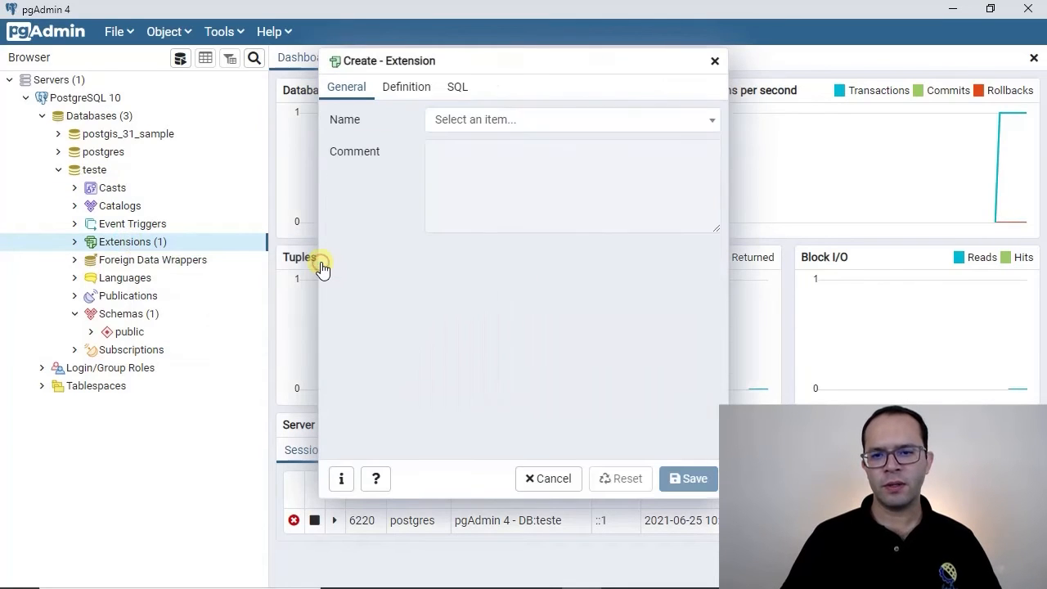
pyautogui.click(712, 121)
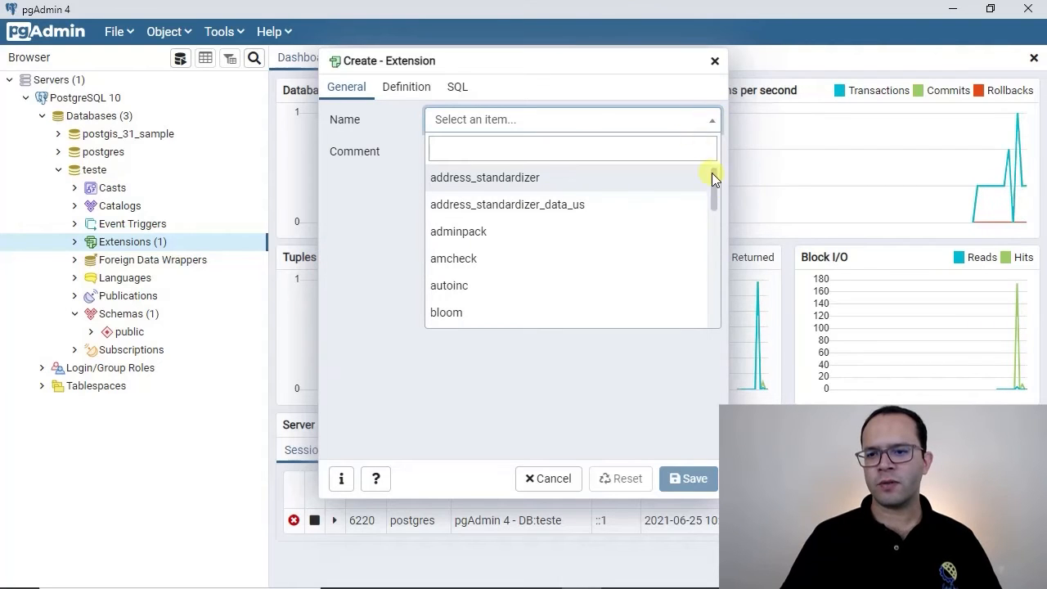
pyautogui.moveTo(715, 192); pyautogui.dragTo(722, 297)
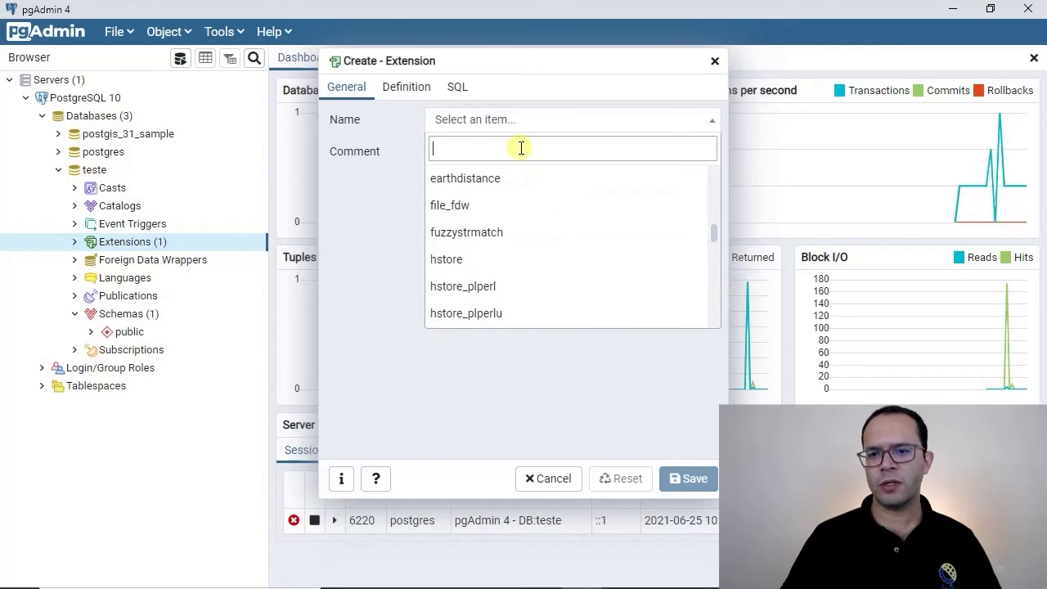
pyautogui.write('postg')
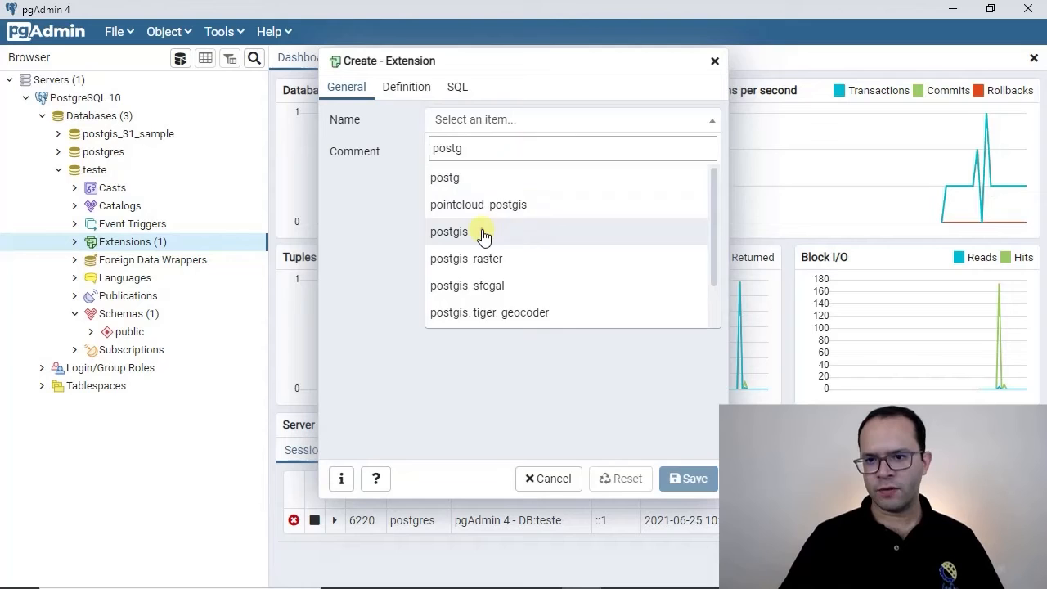
pyautogui.click(483, 233)
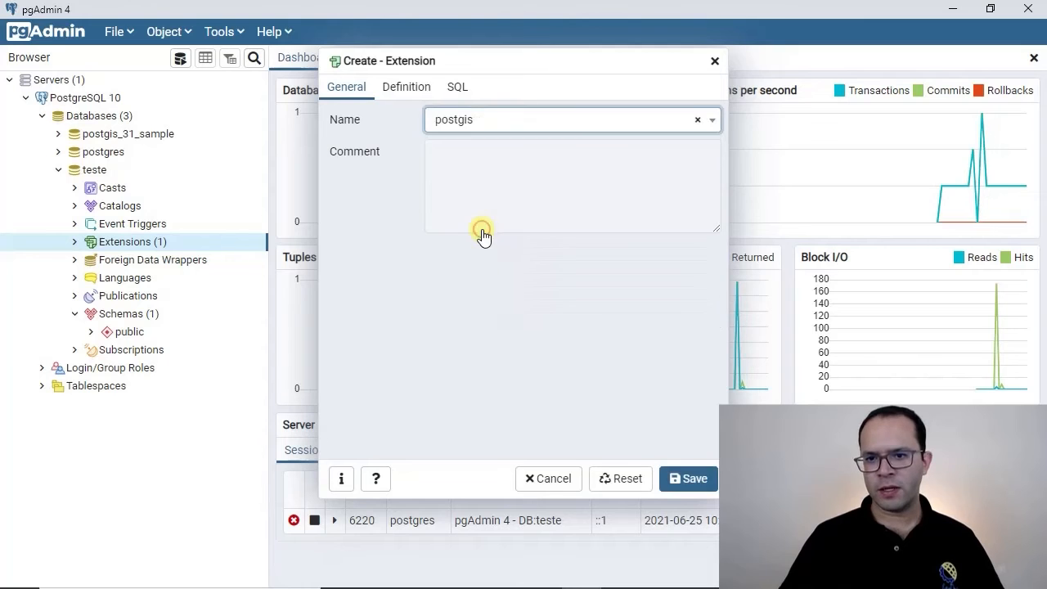
pyautogui.click(705, 485)
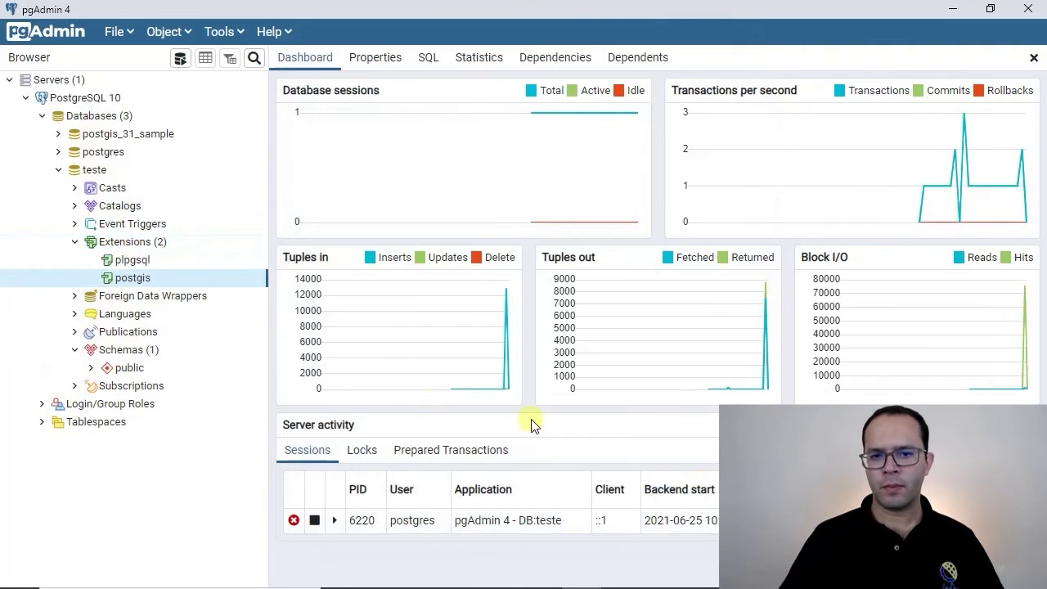
pyautogui.click(75, 241)
pyautogui.click(58, 170)
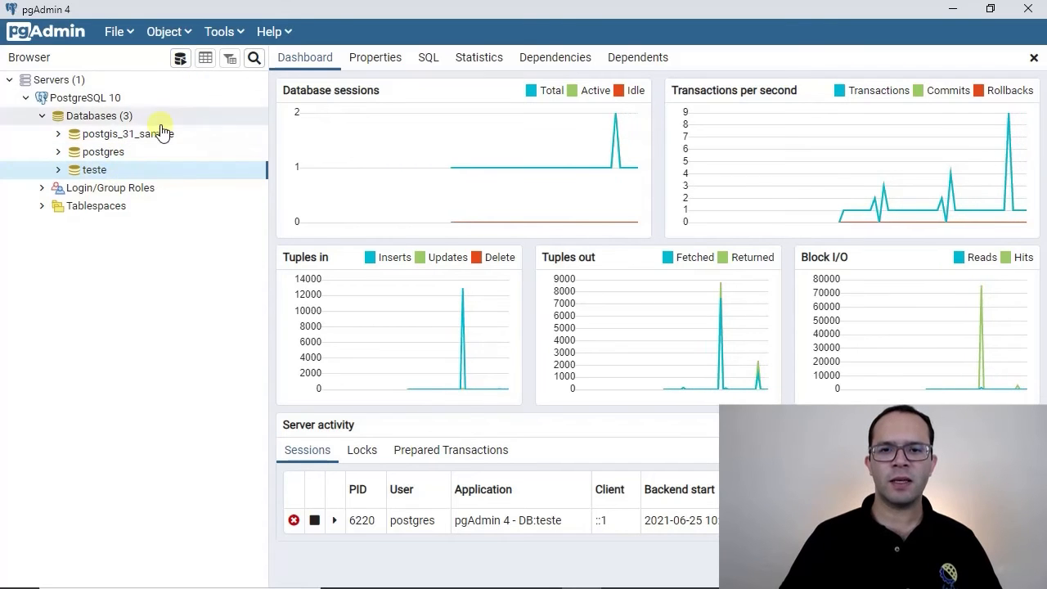
# Run CREATE DATABASE teste2 in a query connected to teste, and refresh and expand the server's database list.
pyautogui.click(181, 59)
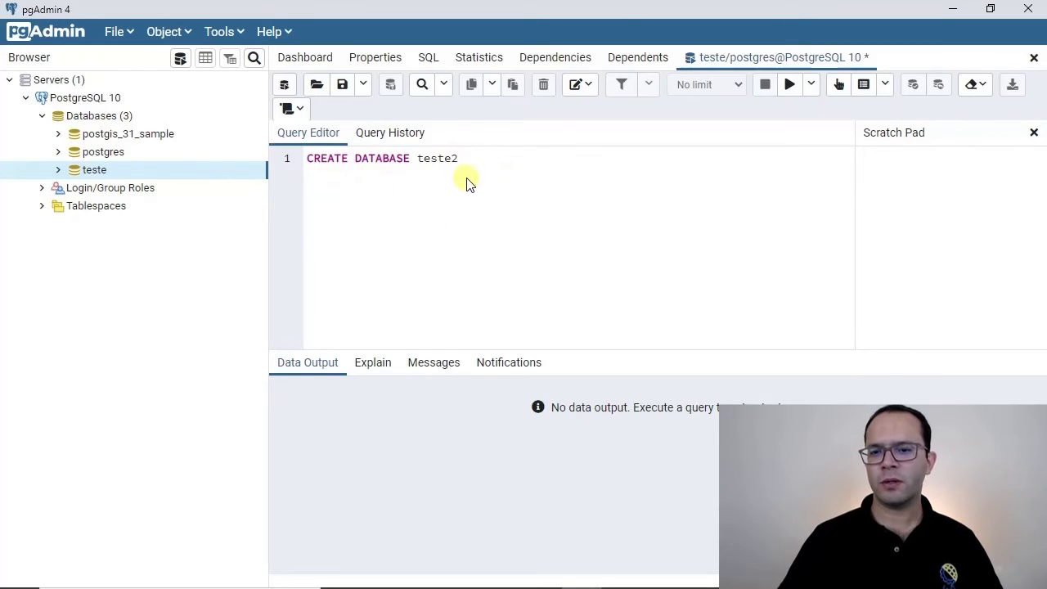
pyautogui.click(788, 87)
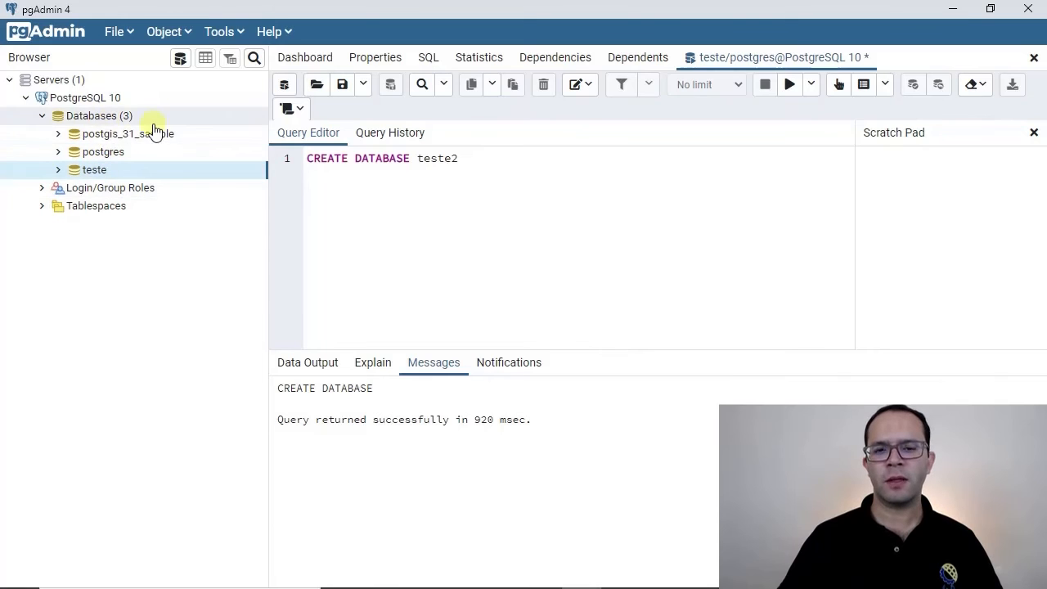
pyautogui.rightClick(93, 122)
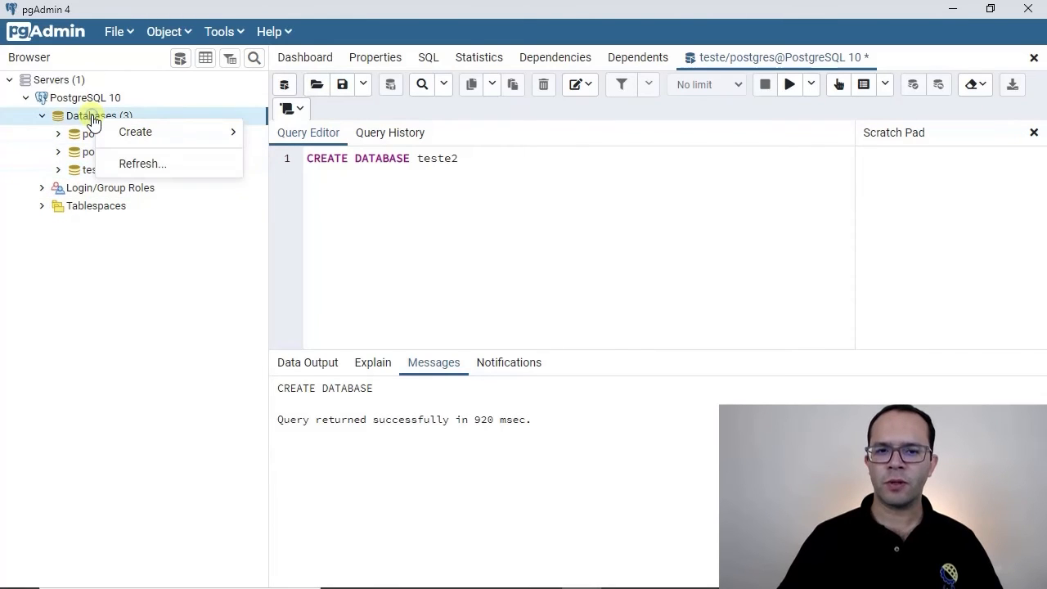
pyautogui.click(142, 164)
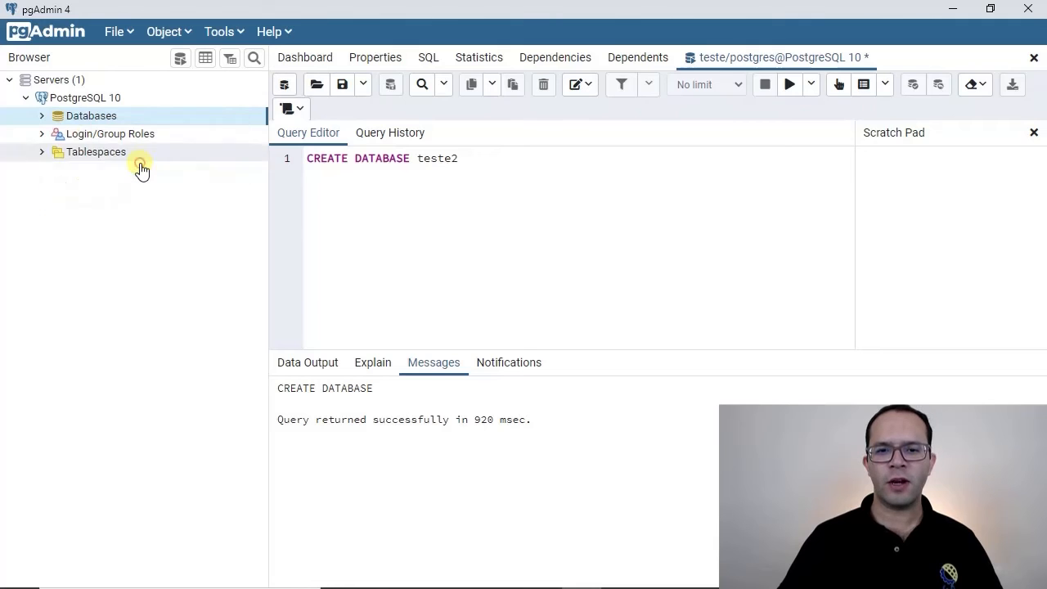
pyautogui.click(41, 117)
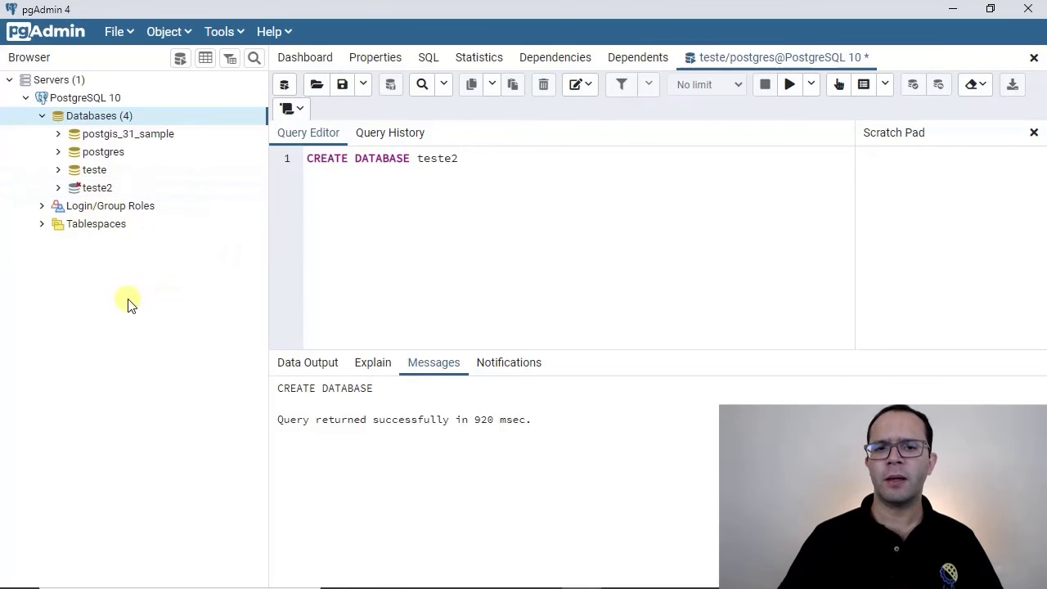
# Connect to teste2, examine its public schema and extensions, and collapse the database's branch.
pyautogui.click(90, 188)
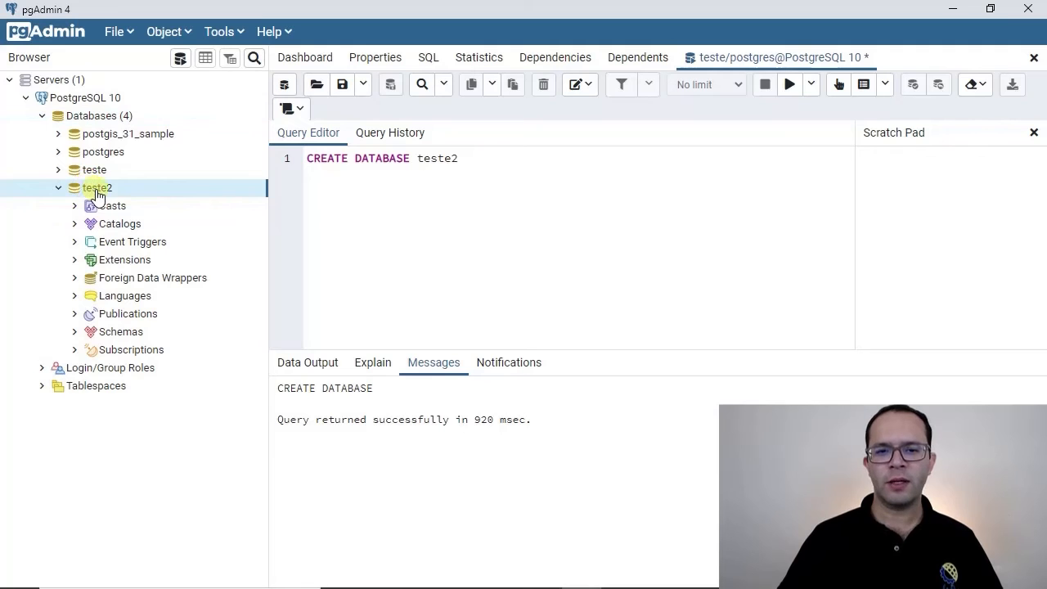
pyautogui.click(74, 334)
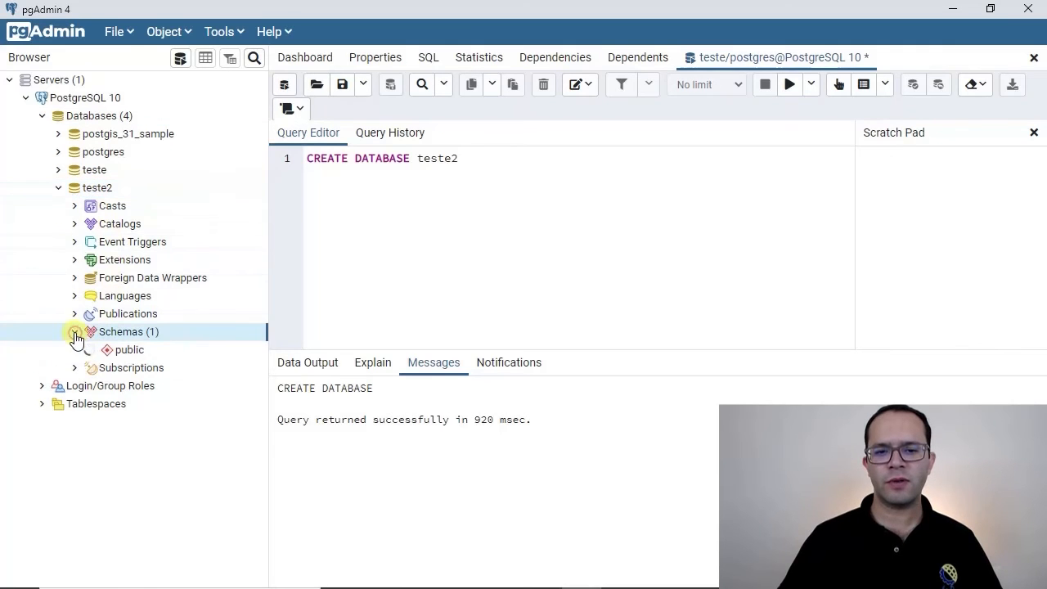
pyautogui.scroll(-1, 139, 396)
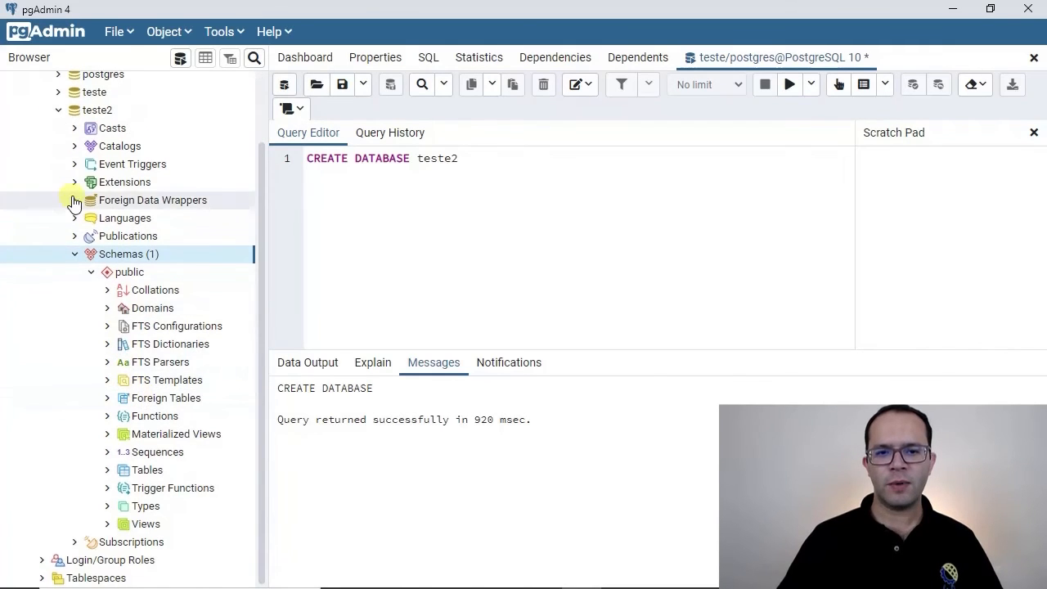
pyautogui.click(74, 181)
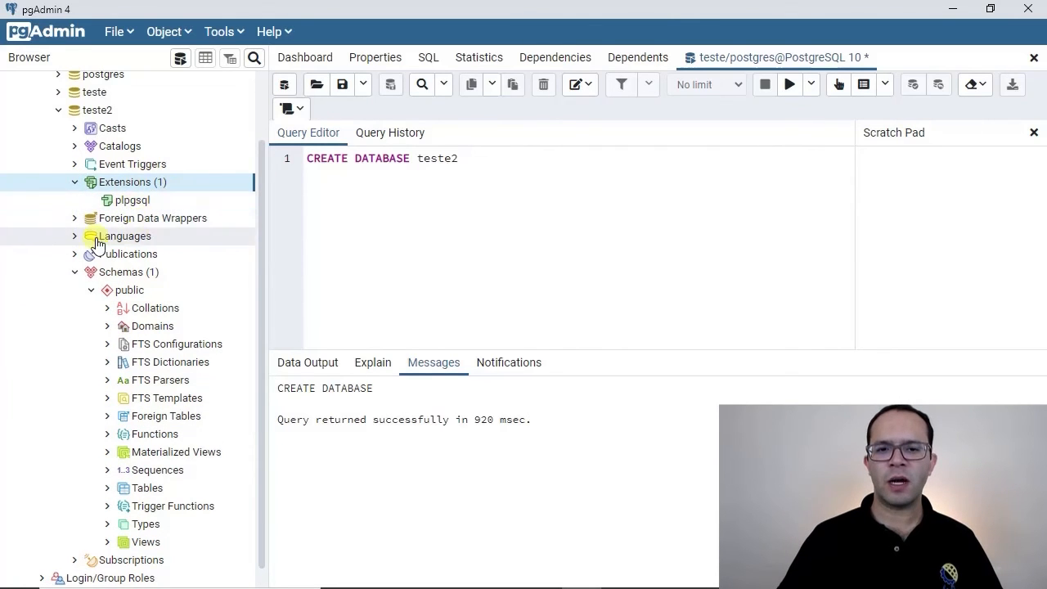
pyautogui.click(75, 182)
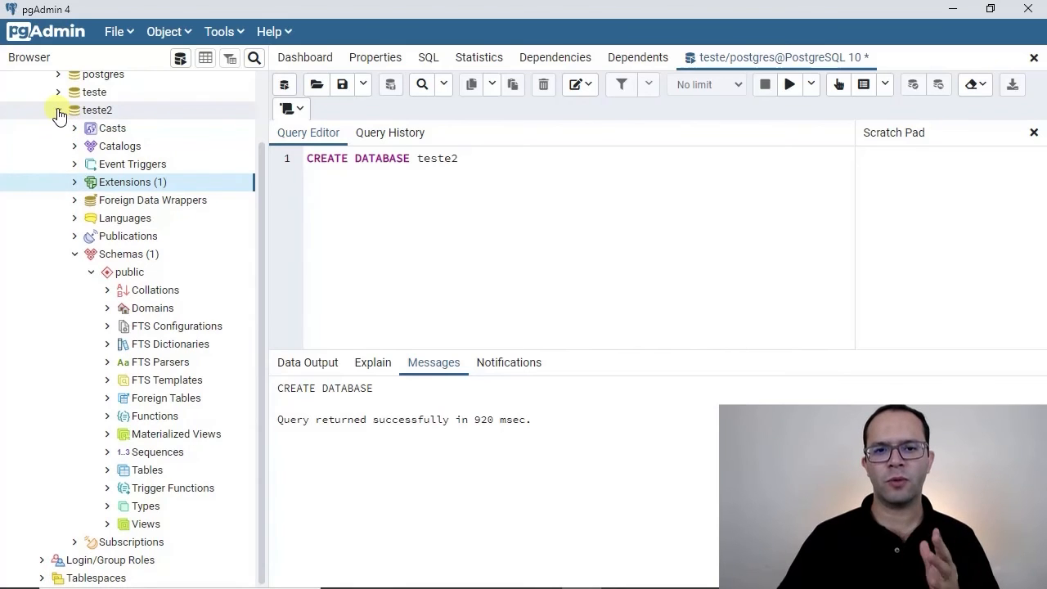
pyautogui.click(58, 111)
pyautogui.click(101, 190)
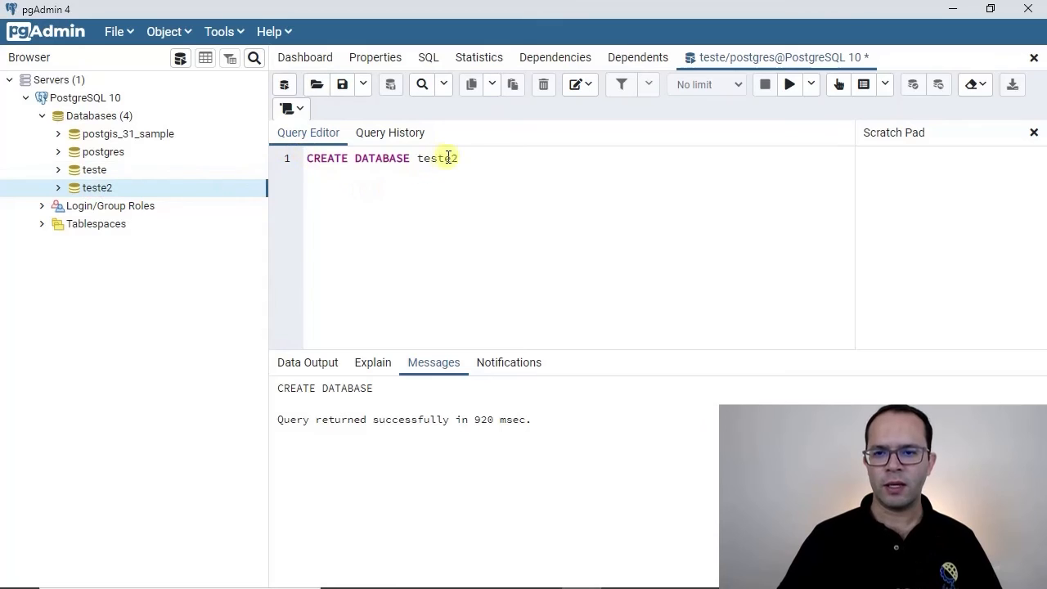
# Comment out the CREATE DATABASE teste2 line in the query with --.
pyautogui.moveTo(460, 159); pyautogui.dragTo(311, 163)
pyautogui.click(310, 162)
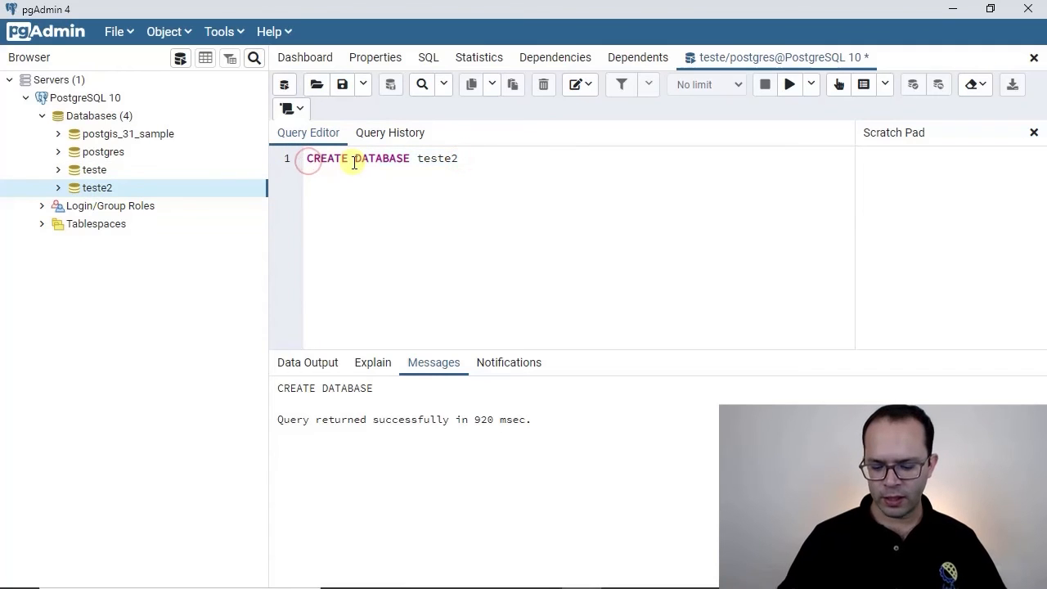
pyautogui.write('--')
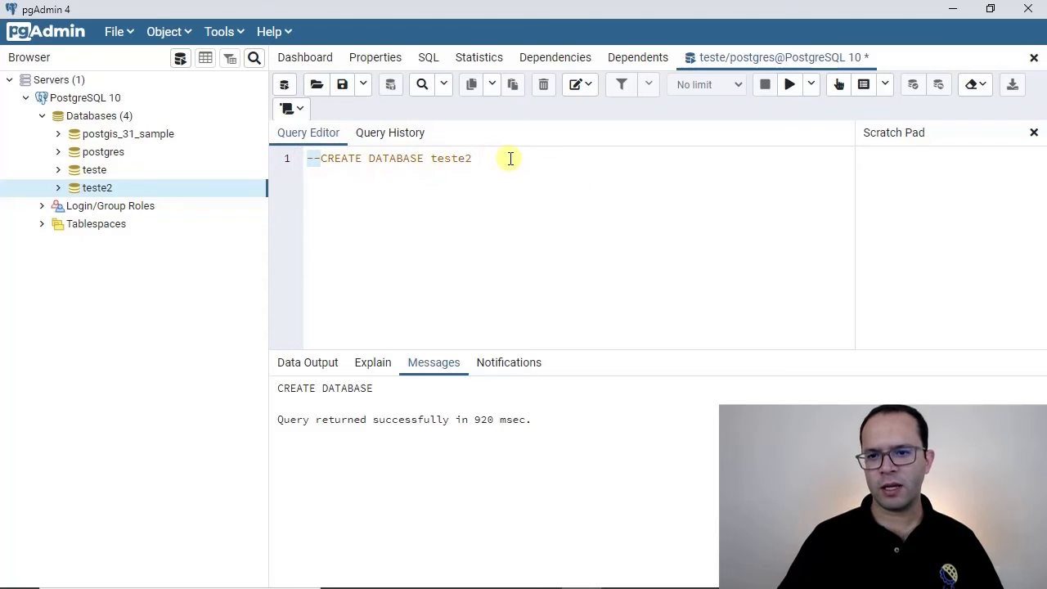
# Add the statement CREATE EXTENSION postgis on line 3, below the commented-out line.
pyautogui.click(483, 164)
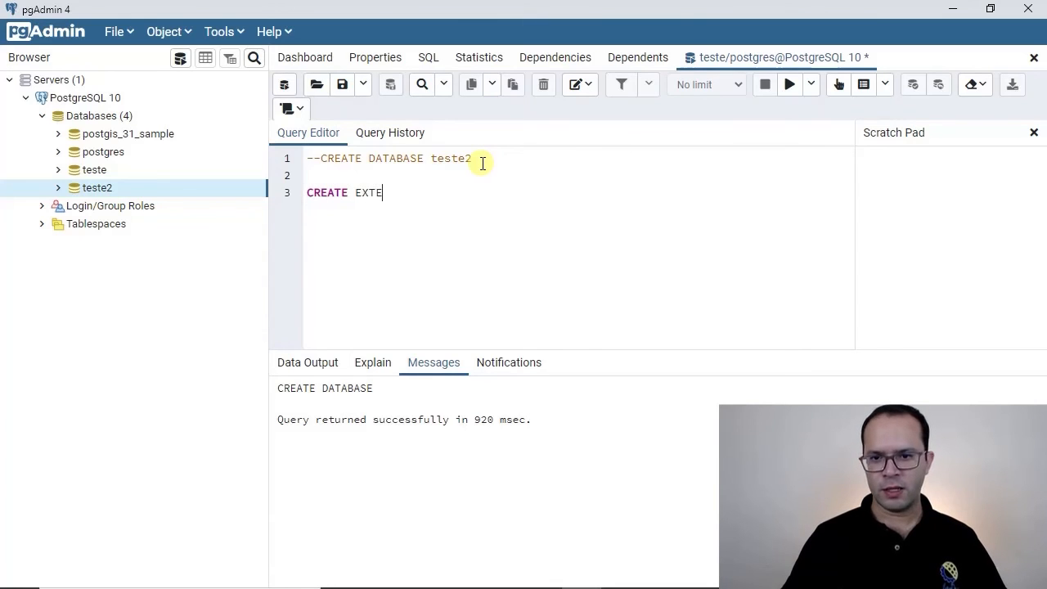
pyautogui.write('ON')
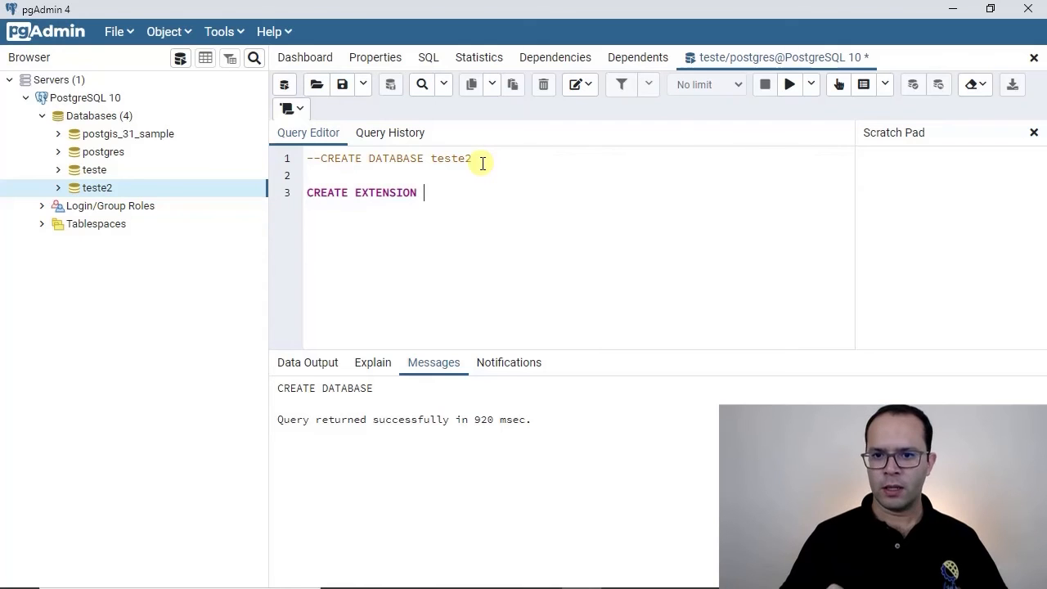
pyautogui.write('P')
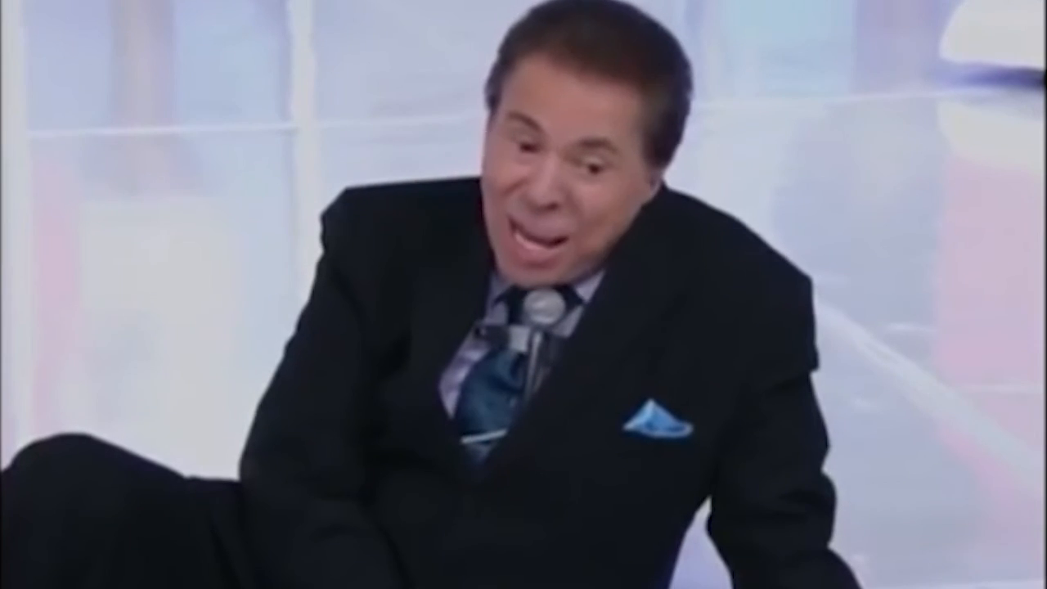
pyautogui.press('BackSpace')
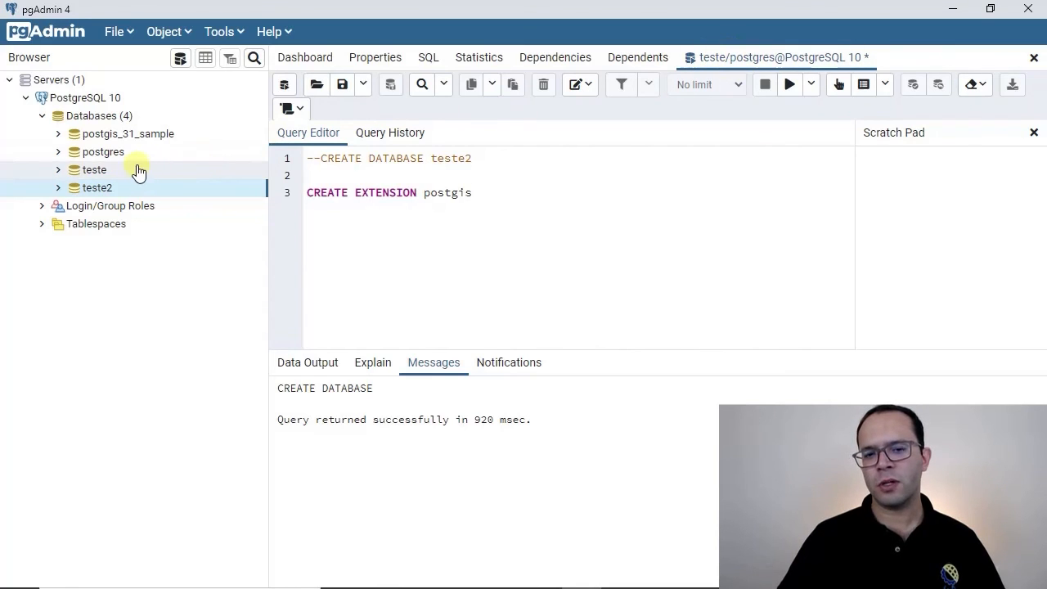
# Move the CREATE EXTENSION postgis statement from the teste query into a new query connected to teste2.
pyautogui.moveTo(483, 192); pyautogui.dragTo(304, 192)
pyautogui.hotkey('ctrl', 'c')
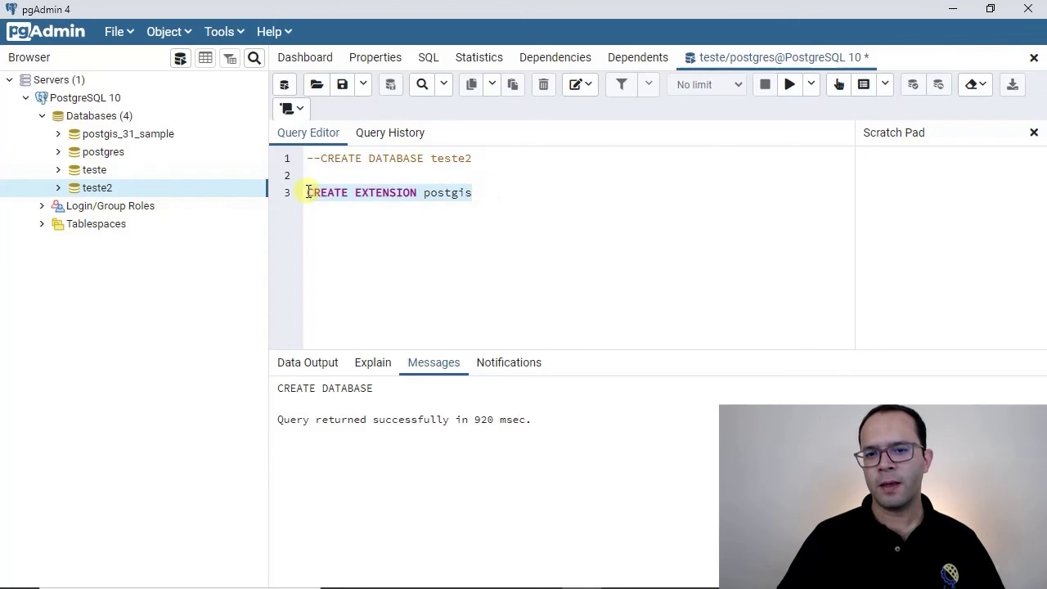
pyautogui.click(109, 187)
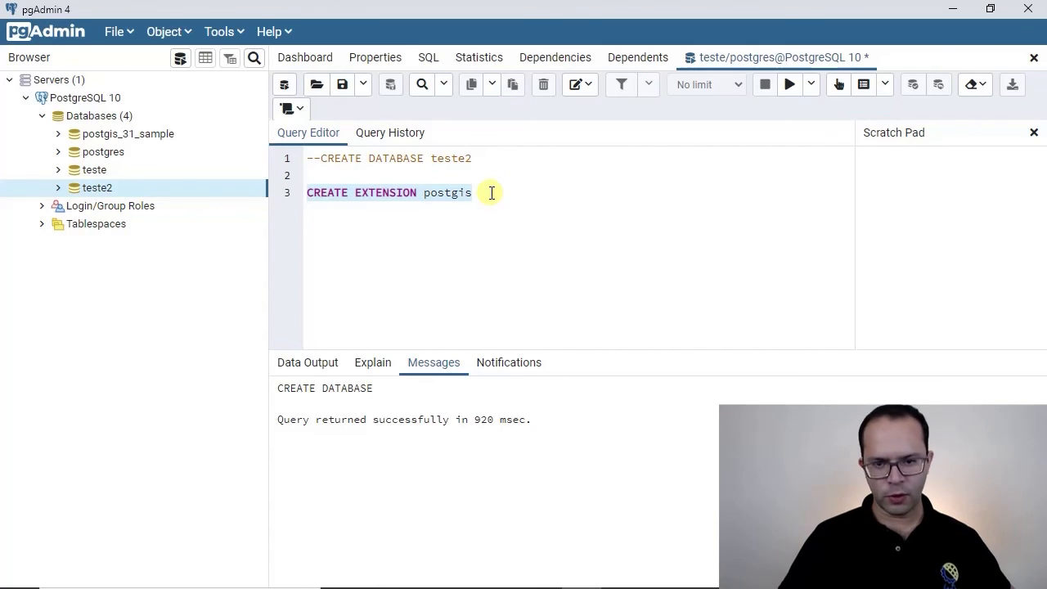
pyautogui.press('Delete')
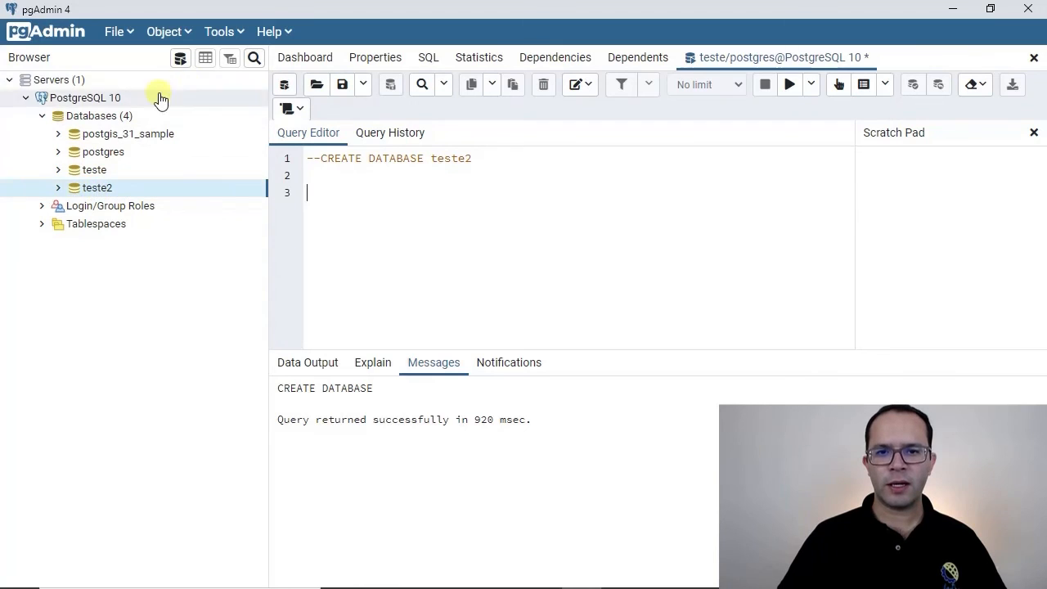
pyautogui.click(181, 60)
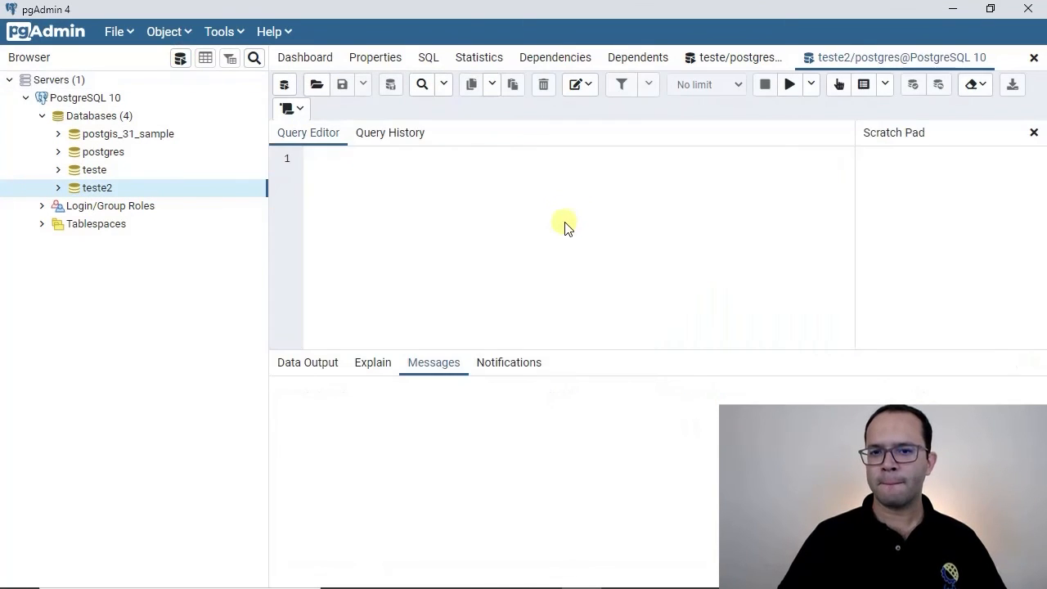
pyautogui.hotkey('ctrl', 'v')
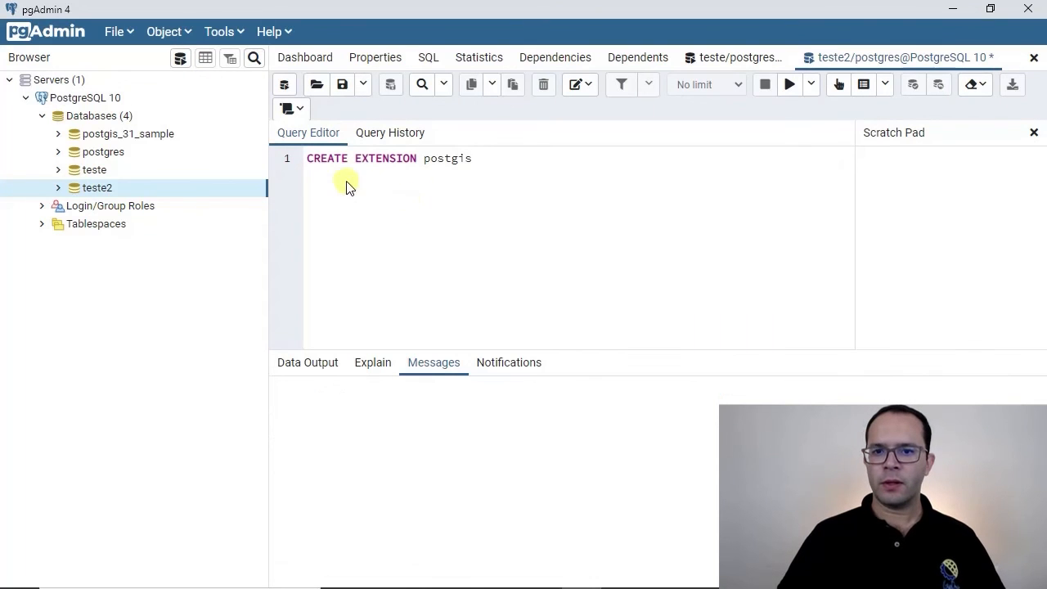
# Expand teste2's extensions in the browser tree and run the CREATE EXTENSION postgis query on teste2.
pyautogui.click(57, 187)
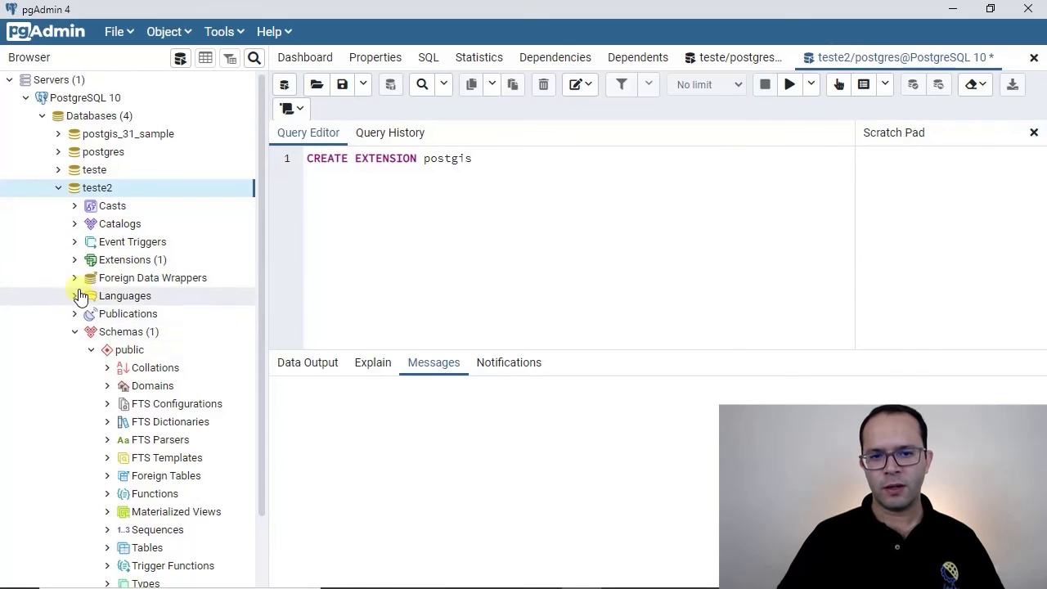
pyautogui.click(73, 260)
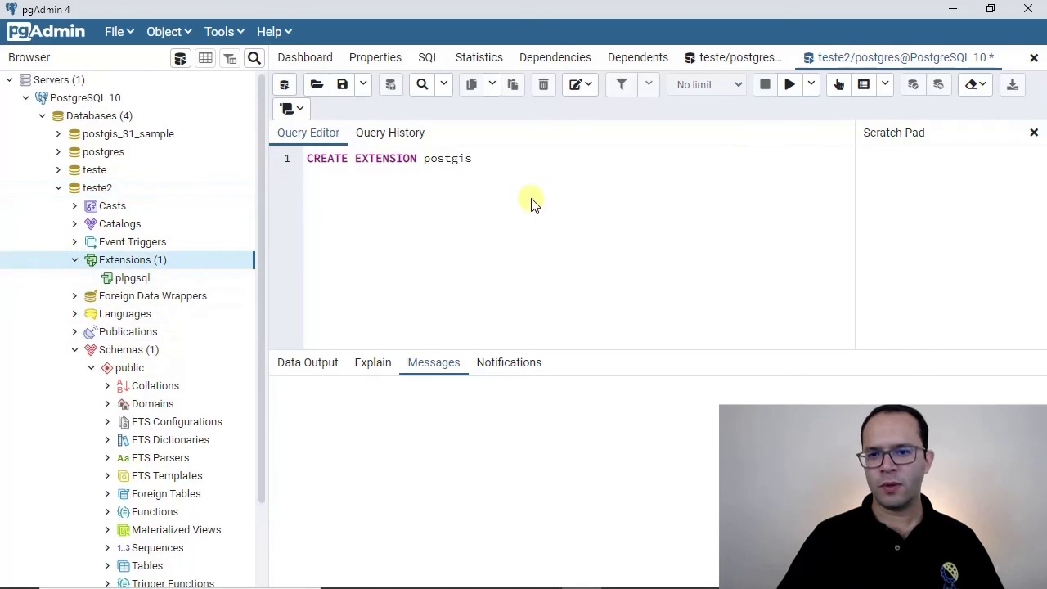
pyautogui.click(530, 157)
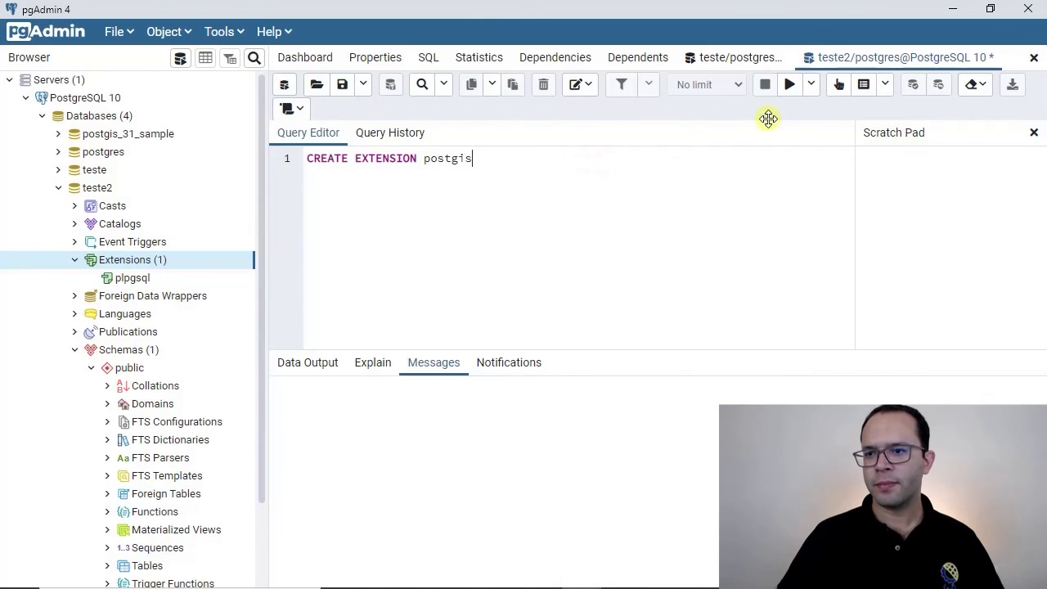
pyautogui.click(787, 85)
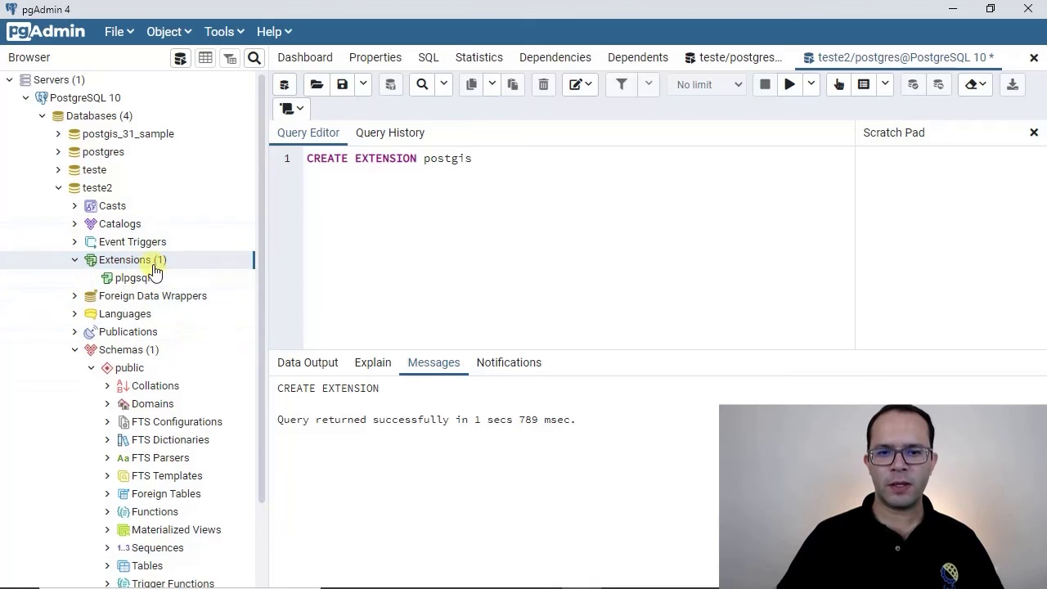
# Refresh teste2's extensions to check for postgis, and collapse the extensions and database branches.
pyautogui.rightClick(131, 262)
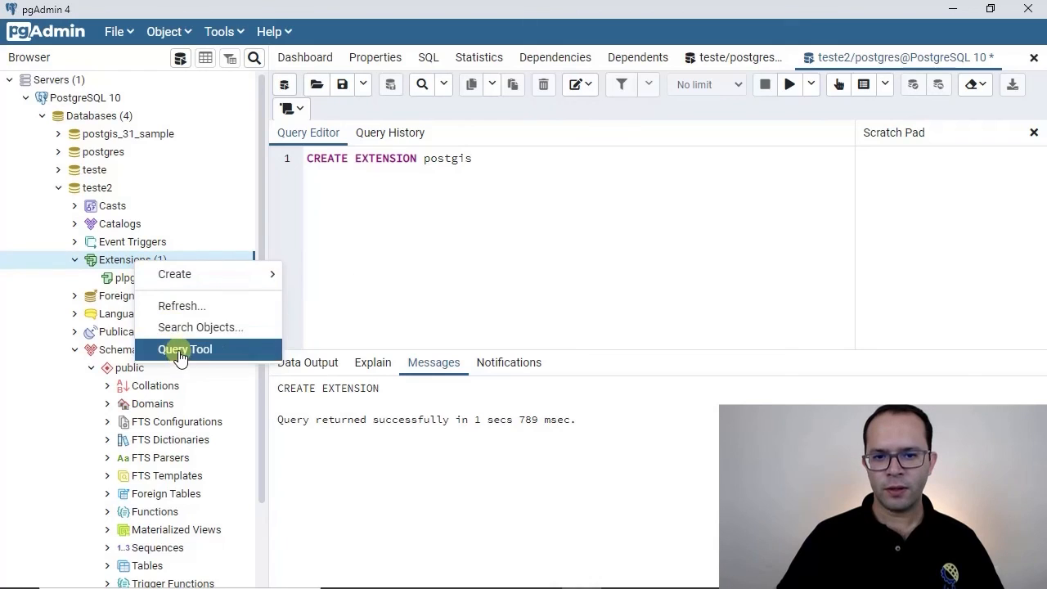
pyautogui.click(170, 306)
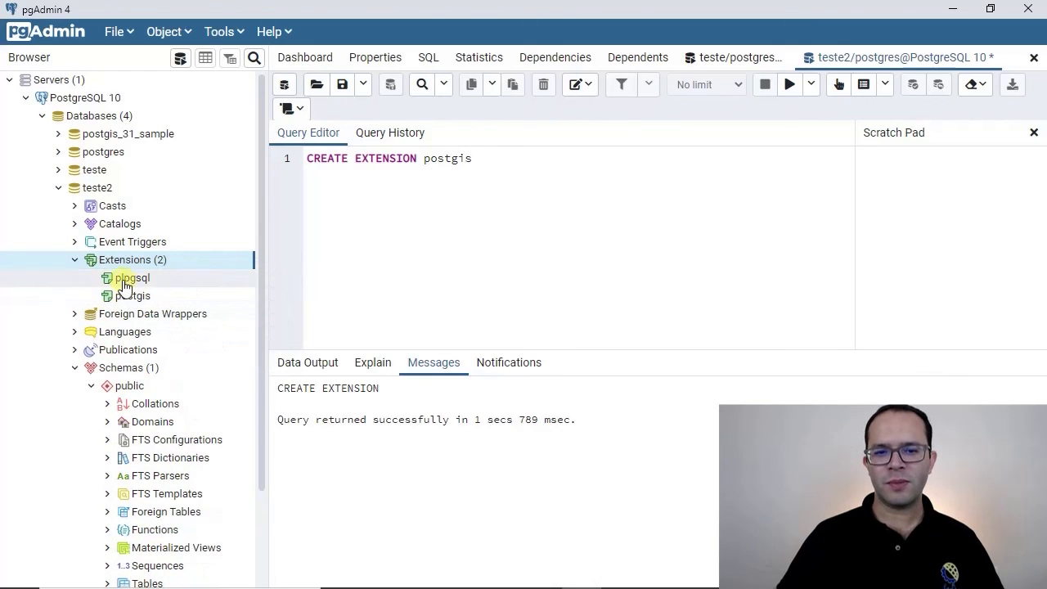
pyautogui.click(74, 261)
pyautogui.click(58, 187)
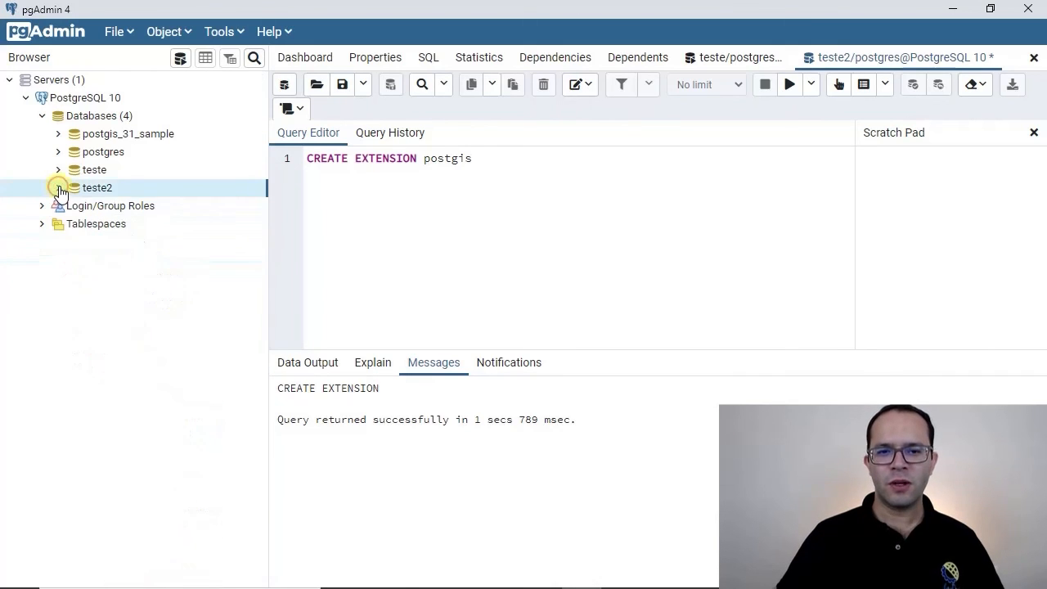